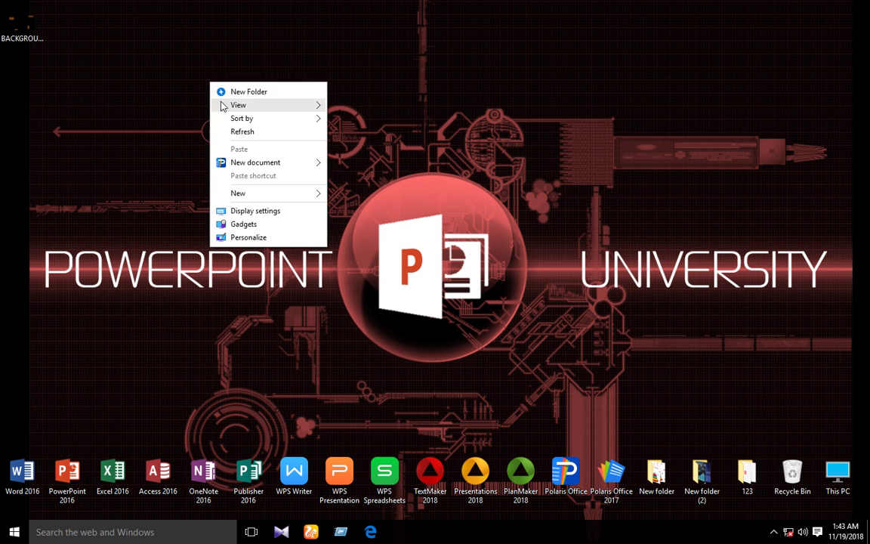
- Refresh the Windows desktop and launch PowerPoint 2016 from its desktop icon
click(229, 133)
right_click(230, 133)
click(251, 184)
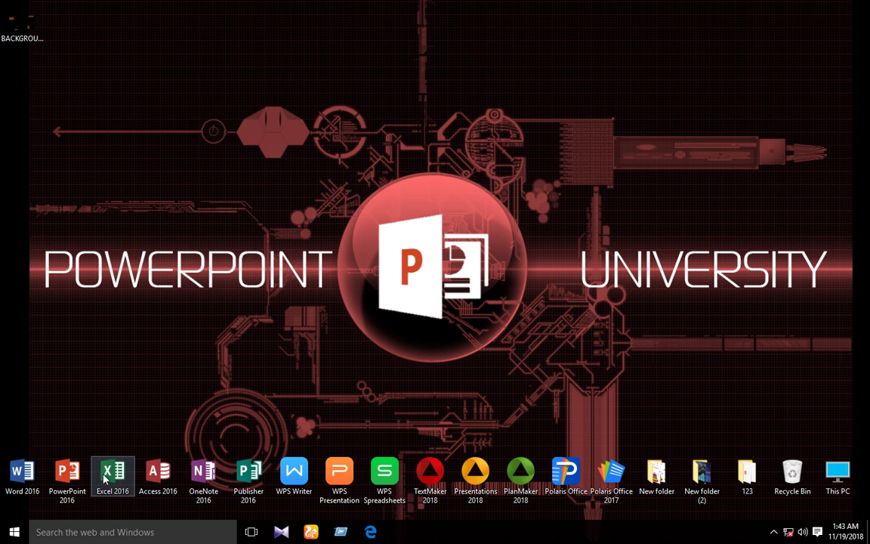
double_click(68, 474)
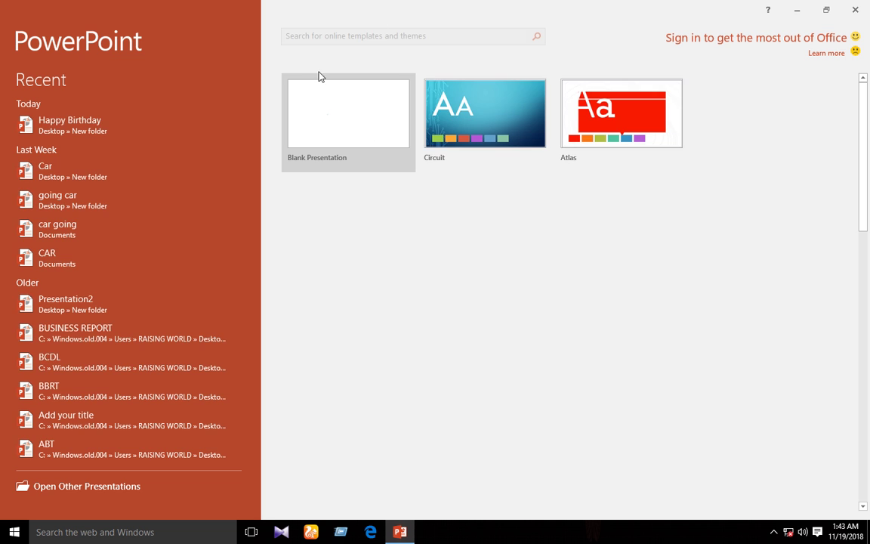
- Start a new blank presentation and switch its slide to the Blank layout
click(325, 126)
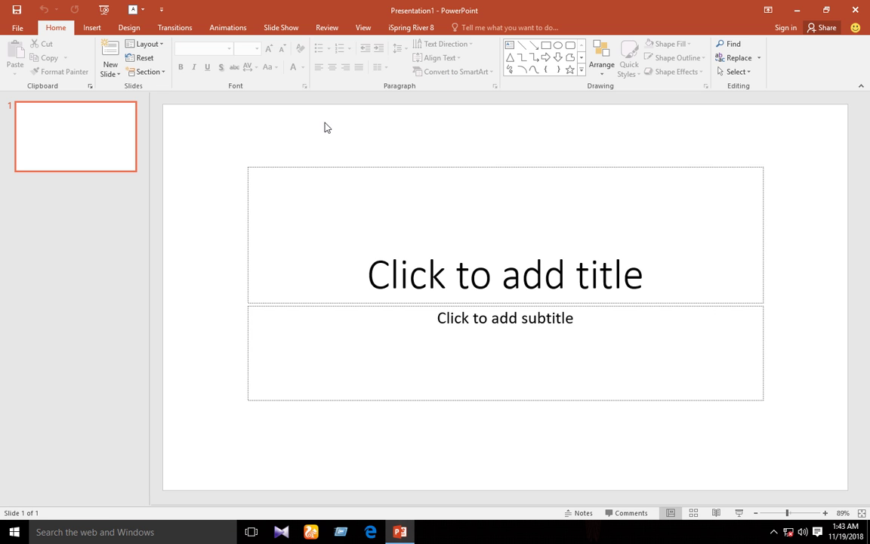
right_click(326, 125)
mouse_move(345, 164)
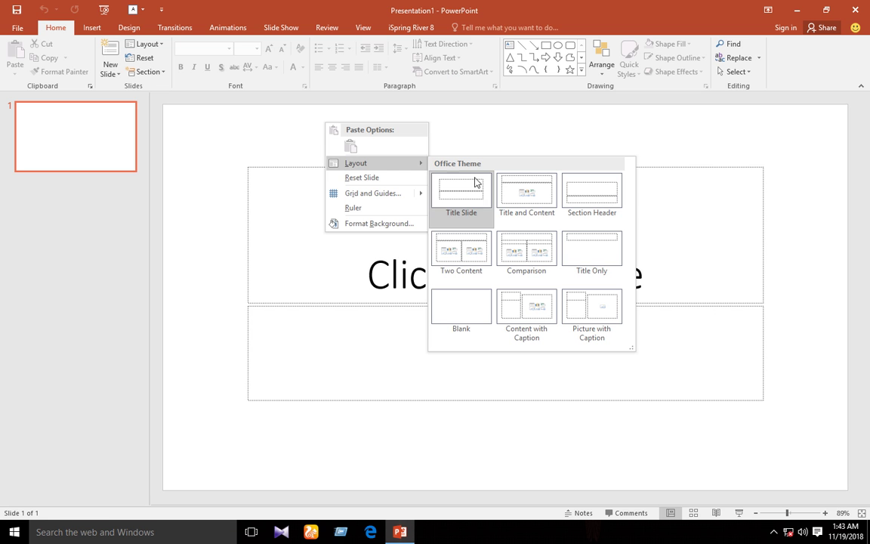
click(476, 331)
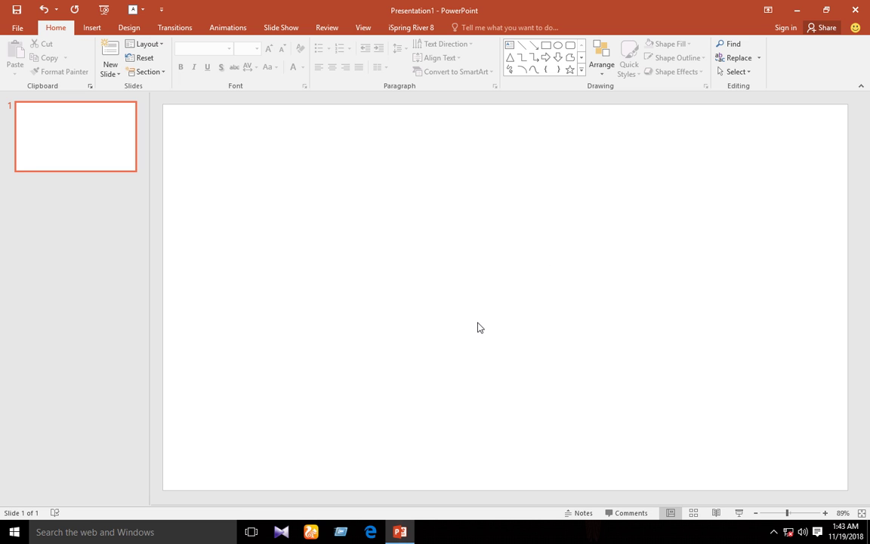
- Subtract a rectangle from a small oval and move the half-circle to the left edge
drag(386, 195, 432, 238)
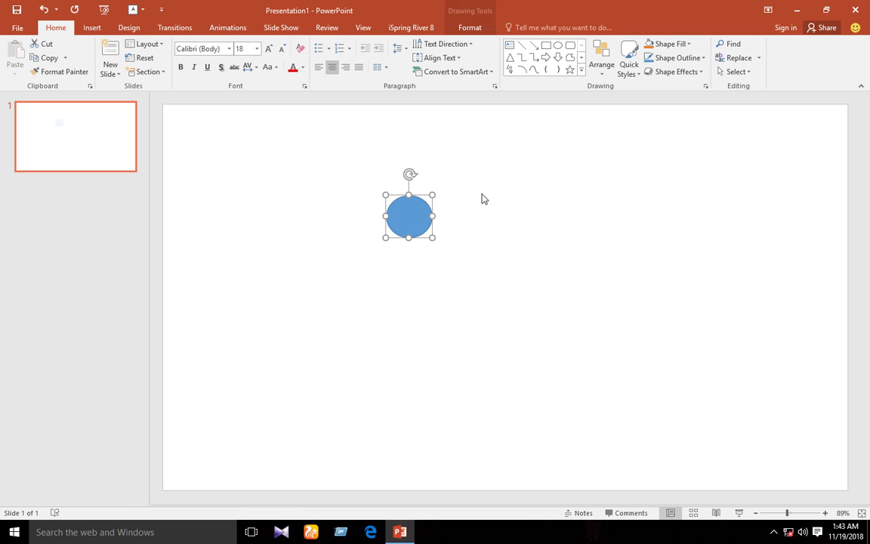
drag(353, 154, 401, 257)
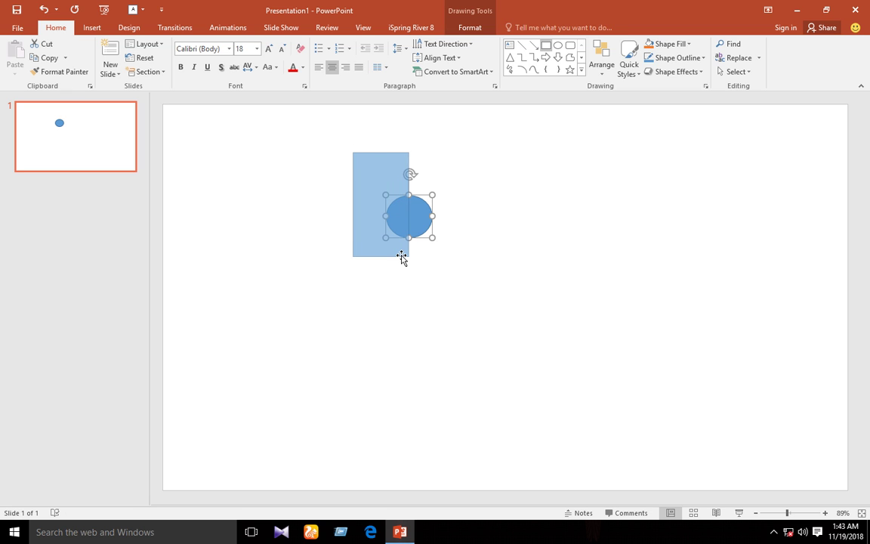
drag(501, 298, 291, 136)
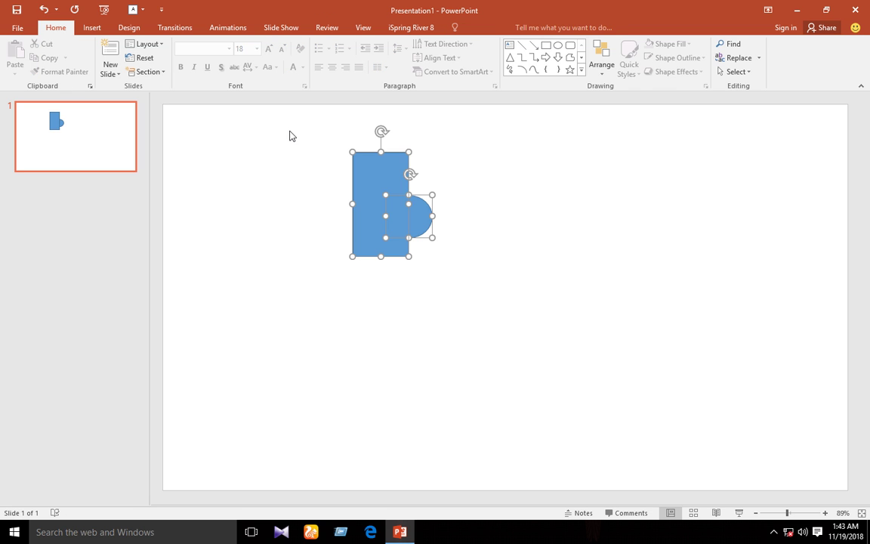
click(470, 27)
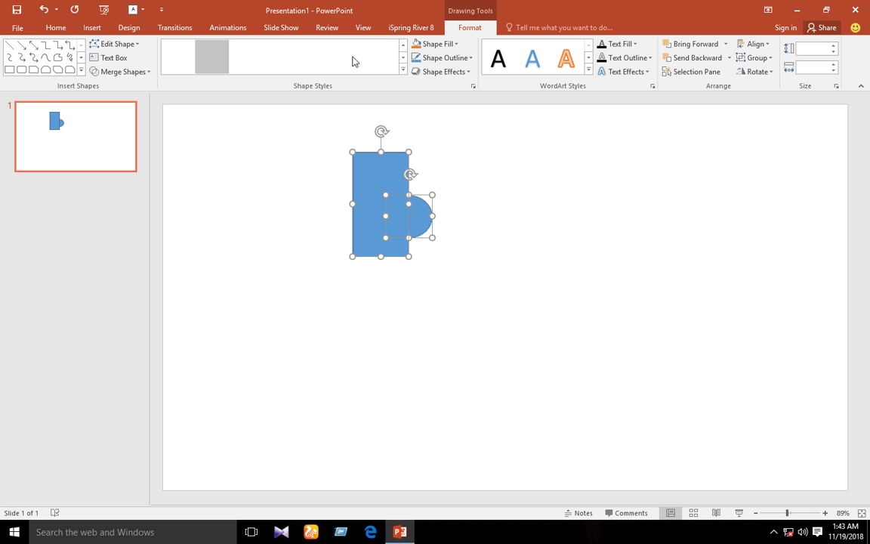
click(110, 72)
click(120, 145)
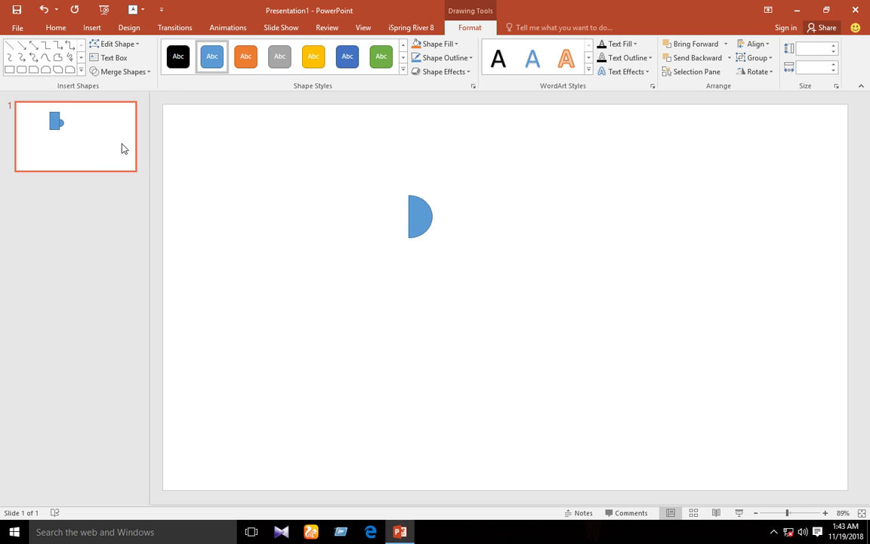
drag(409, 230, 250, 278)
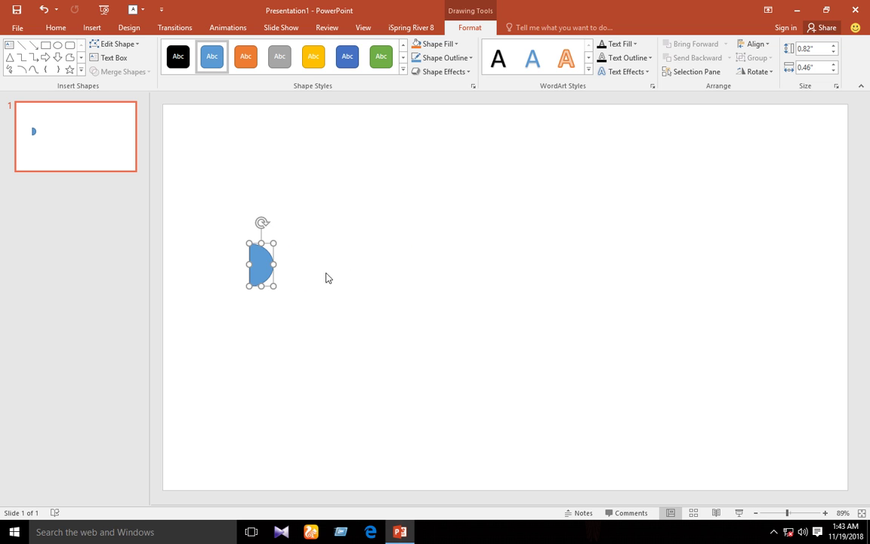
drag(260, 268, 173, 284)
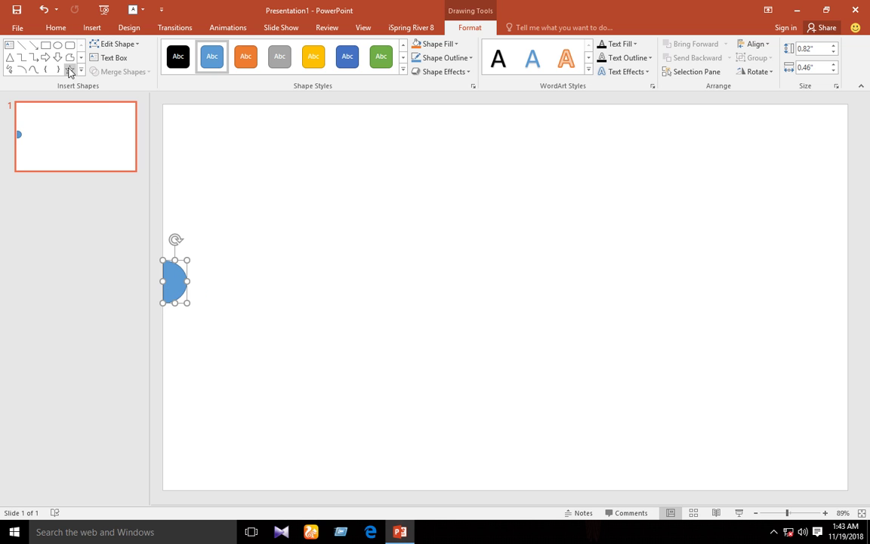
- Draw a tall blue oval near the centre and place a copy to its right
click(58, 45)
drag(371, 173, 407, 327)
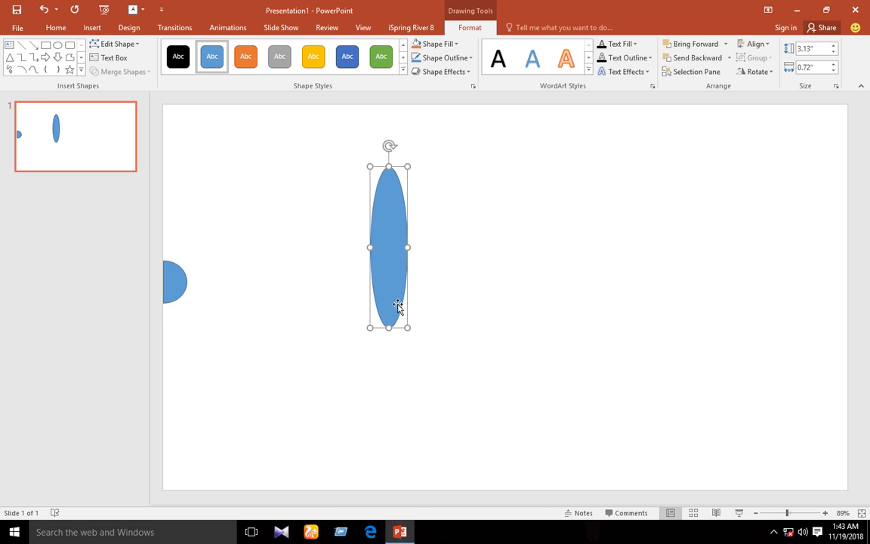
ctrl+drag(396, 304, 556, 305)
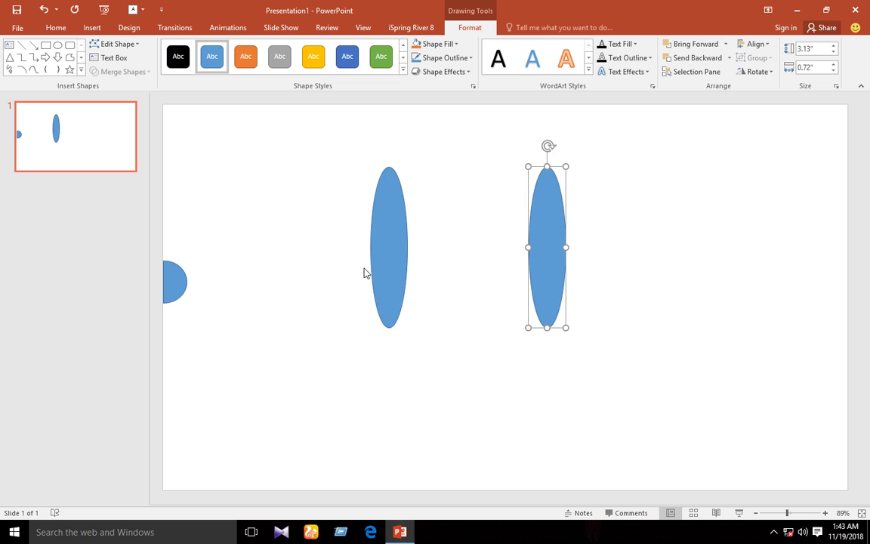
- Subtract a rectangle from the left oval and move the thin crescent to the left edge
click(395, 268)
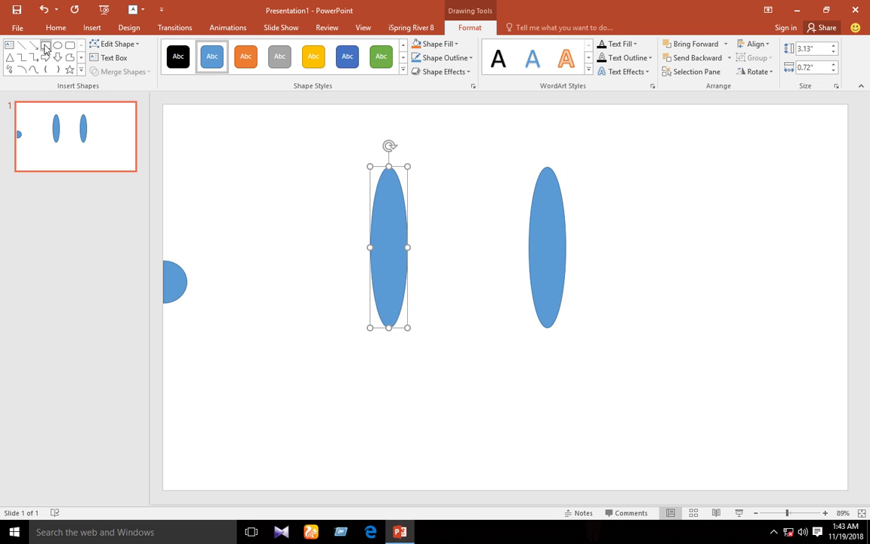
click(45, 45)
mouse_move(317, 138)
mouse_down()
mouse_move(387, 315)
mouse_move(388, 350)
mouse_up()
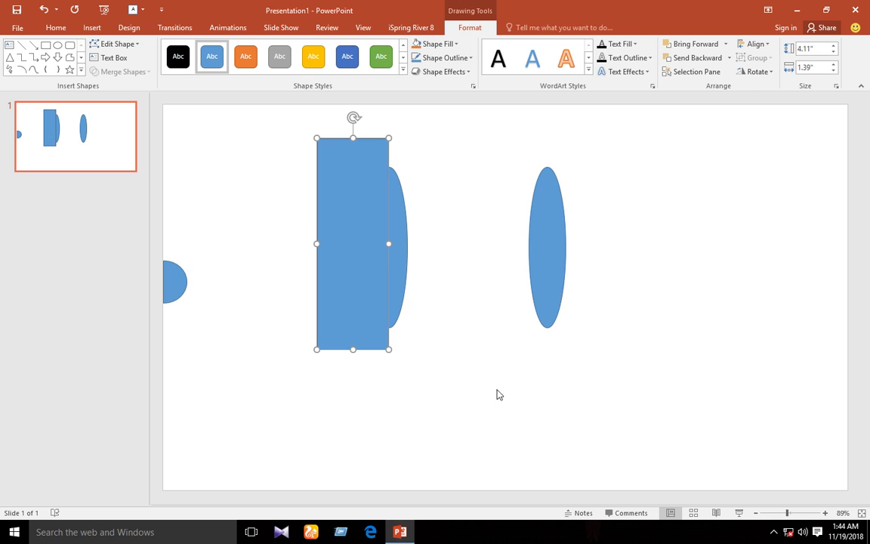
mouse_move(496, 406)
mouse_down()
mouse_move(275, 160)
mouse_move(272, 111)
mouse_up()
click(121, 71)
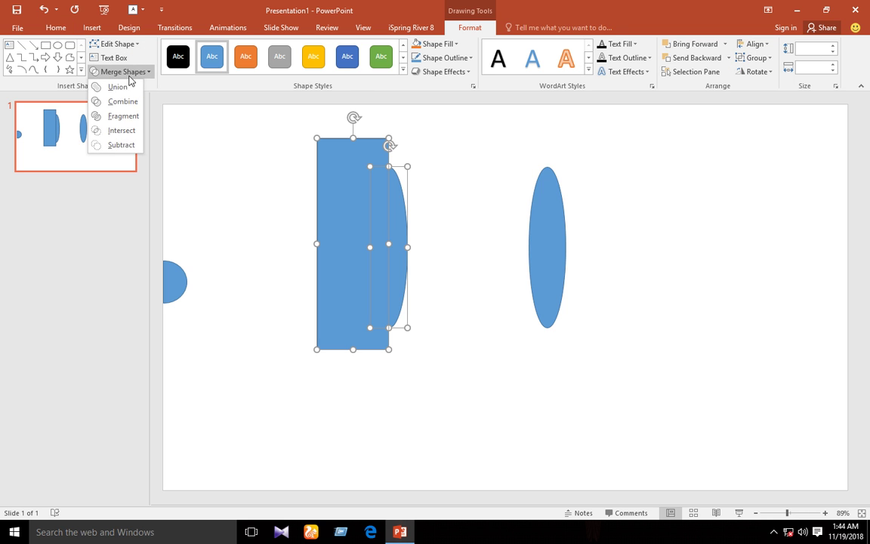
click(116, 145)
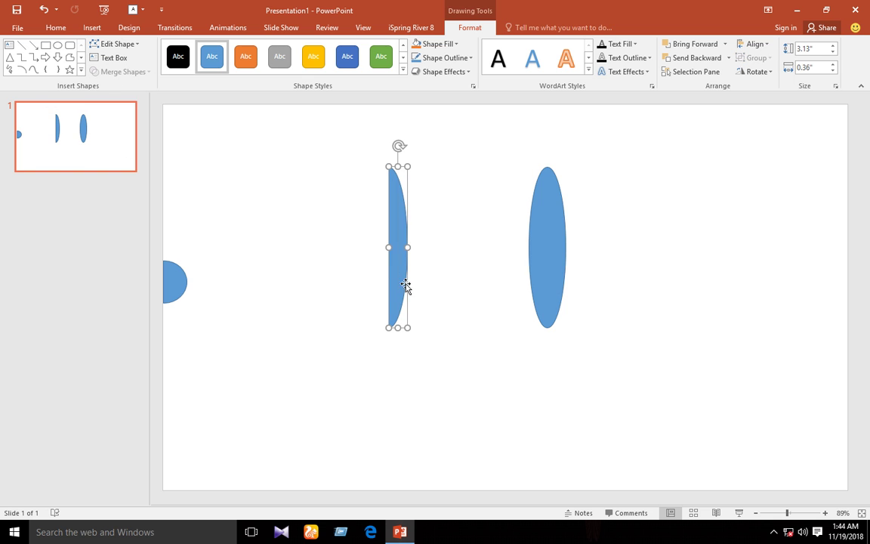
drag(407, 247, 174, 194)
- Nudge the crescent and half-circle together slightly lower on the left edge
click(274, 365)
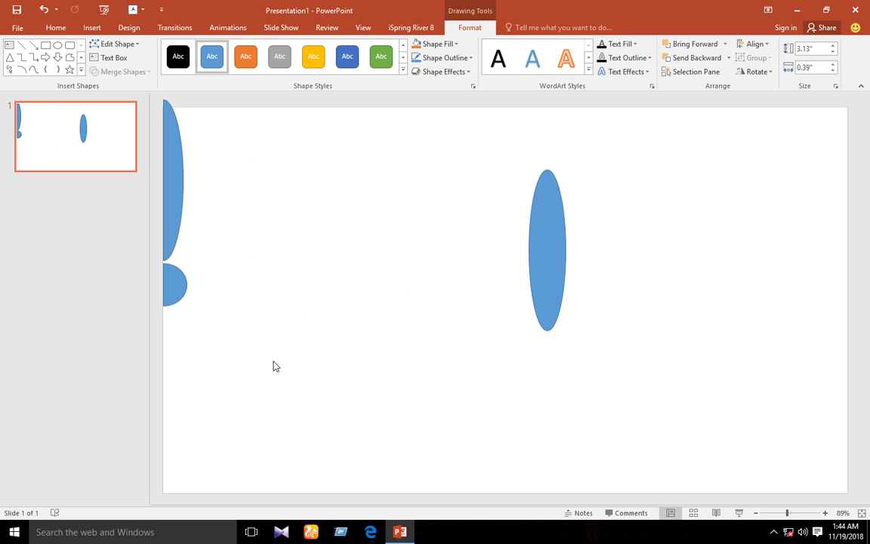
mouse_move(303, 368)
mouse_down()
mouse_move(126, 183)
mouse_move(121, 76)
mouse_up()
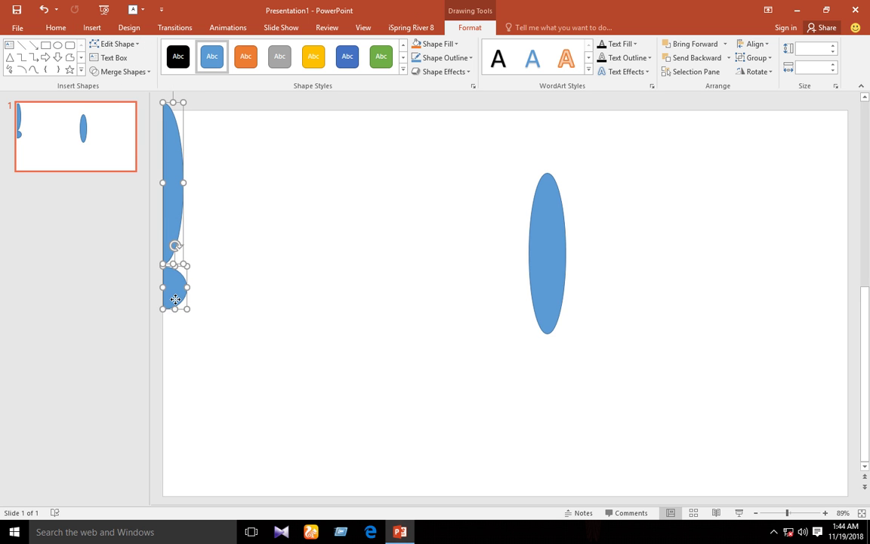
drag(176, 299, 175, 311)
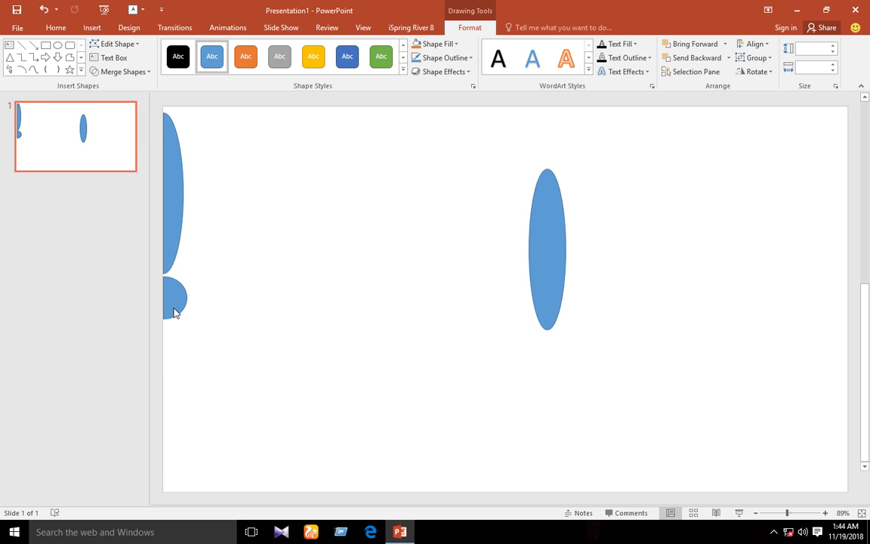
click(348, 320)
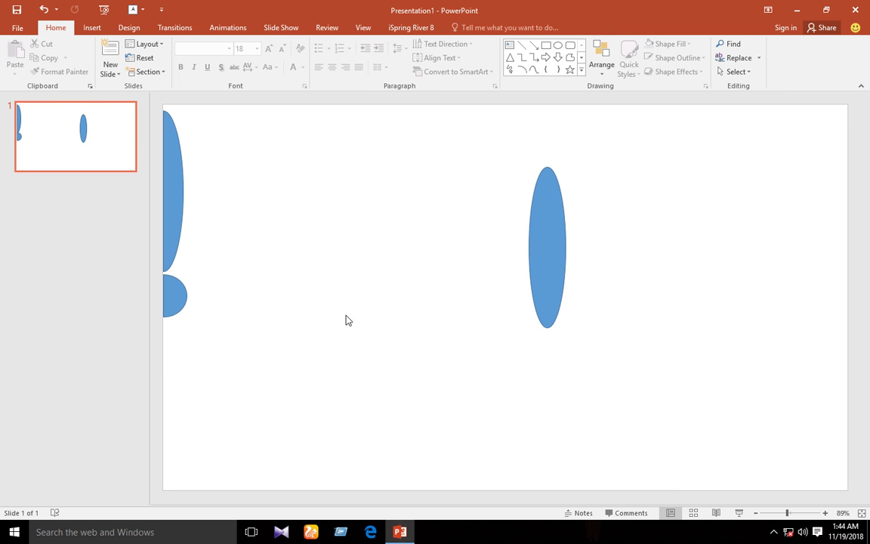
- Copy the crescent below the half-circle and copy the remaining tall oval further left
click(178, 221)
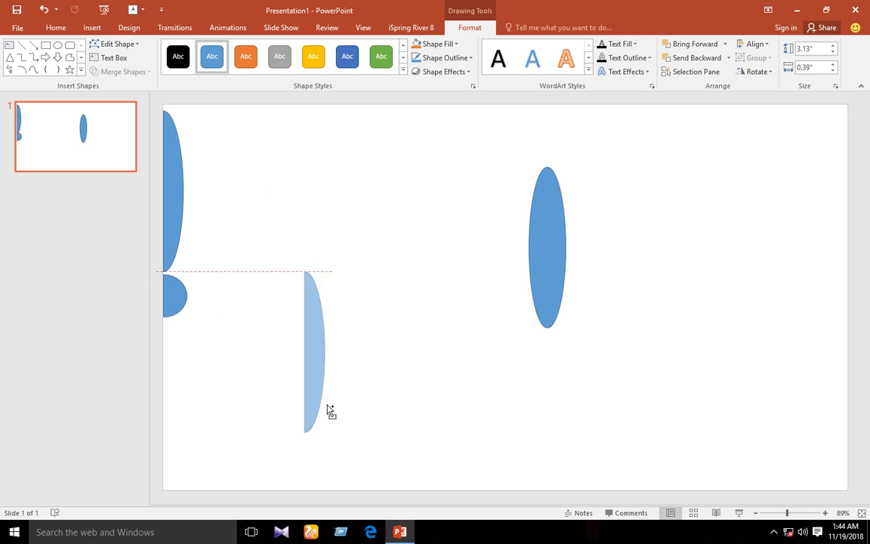
mouse_move(179, 221)
mouse_down()
mouse_move(318, 409)
mouse_move(168, 413)
mouse_up()
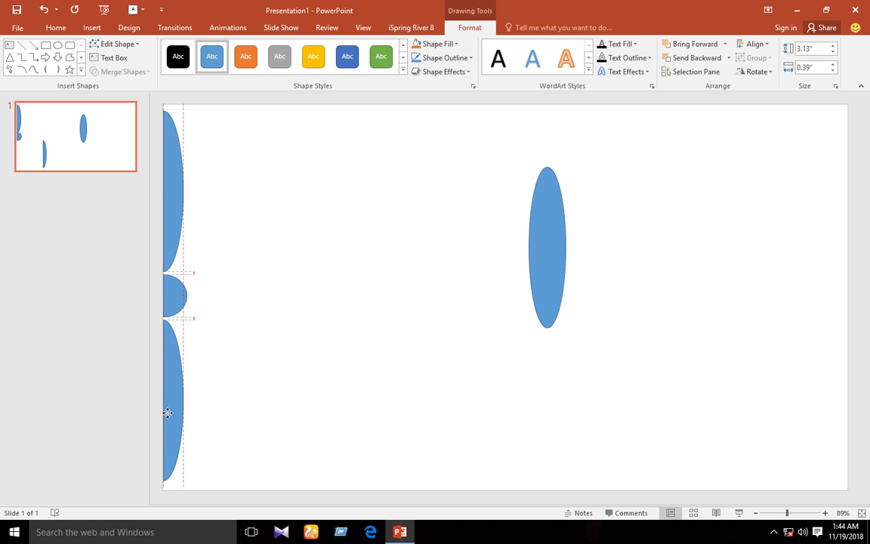
click(327, 428)
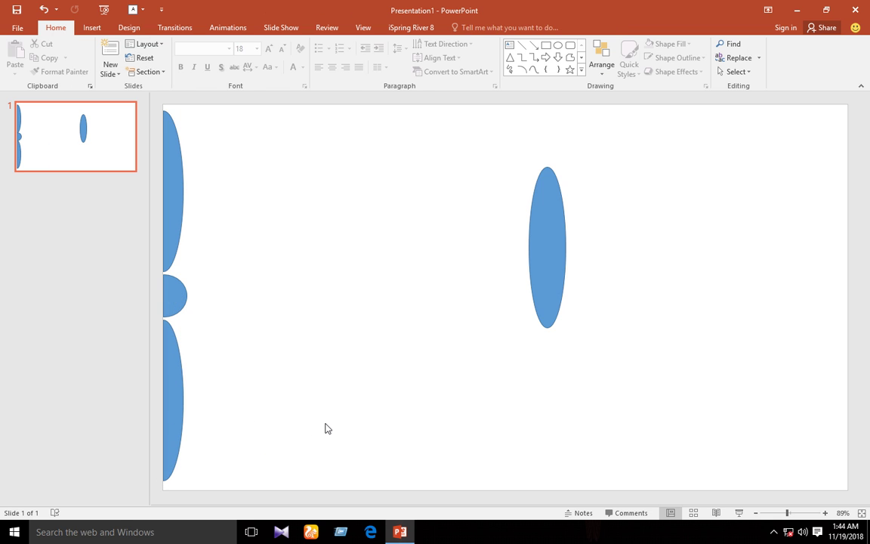
click(541, 274)
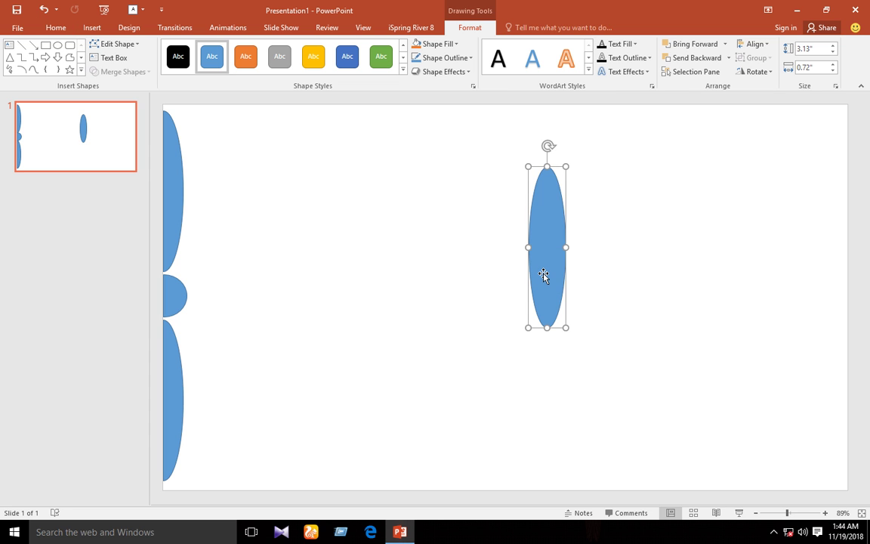
mouse_move(543, 273)
ctrl+mouse_down()
mouse_move(386, 277)
mouse_move(461, 290)
ctrl+mouse_up()
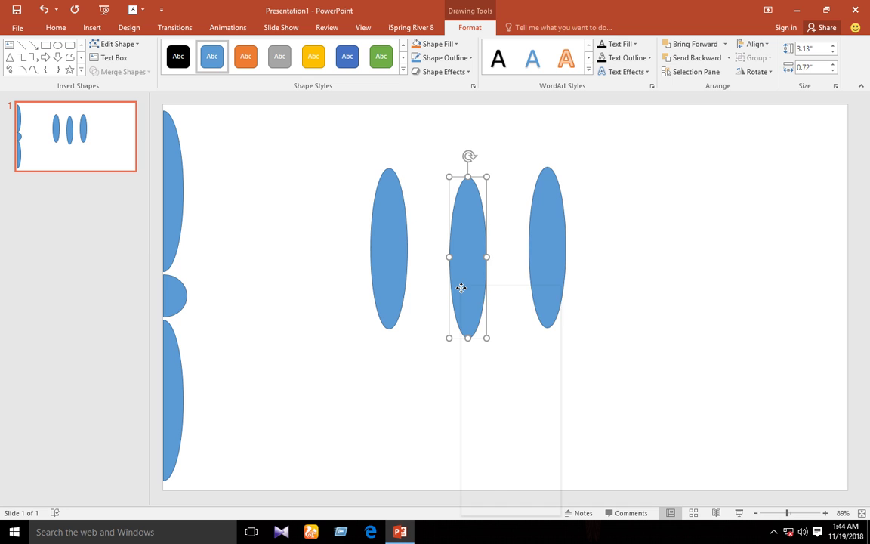
- Rotate the first oval to 60° and place it beside the centre circle
right_click(461, 290)
click(489, 495)
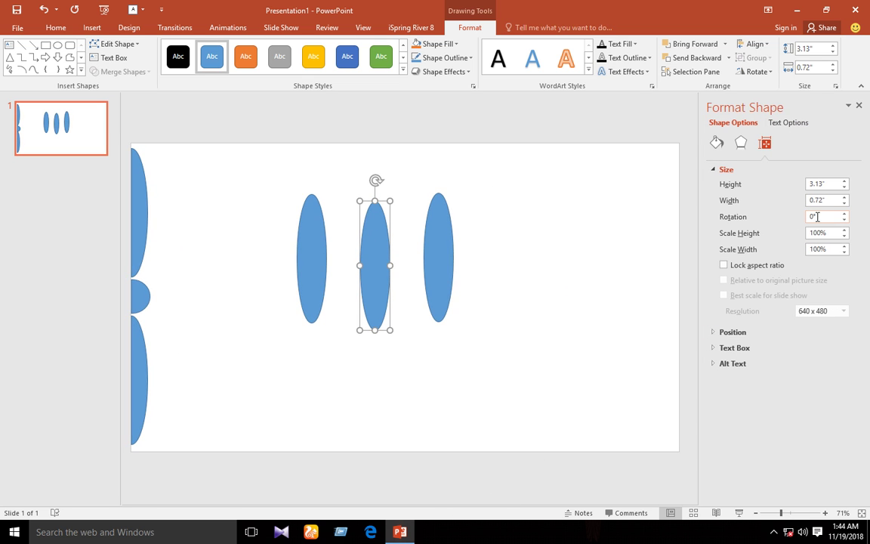
click(817, 217)
drag(816, 216, 759, 221)
key(Return)
mouse_move(382, 269)
mouse_down()
mouse_move(206, 268)
mouse_move(216, 259)
mouse_up()
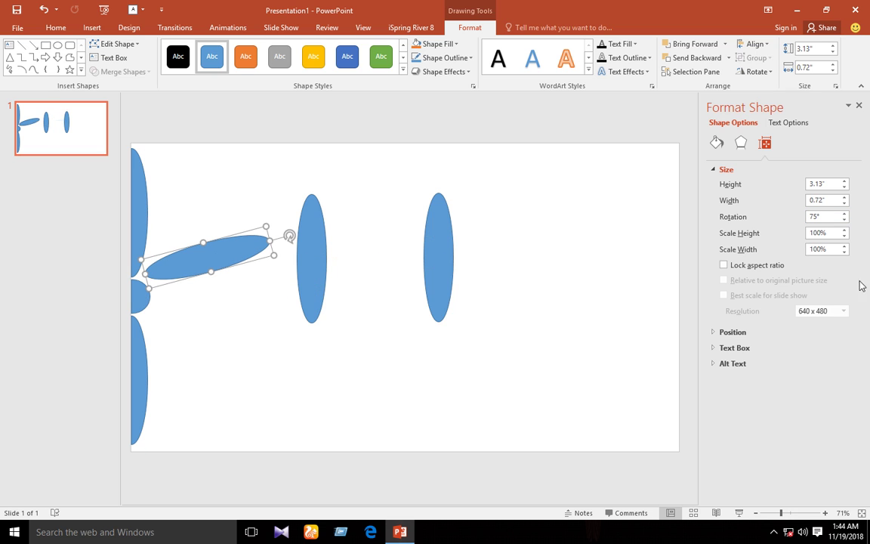
double_click(816, 216)
text(60)
key(Return)
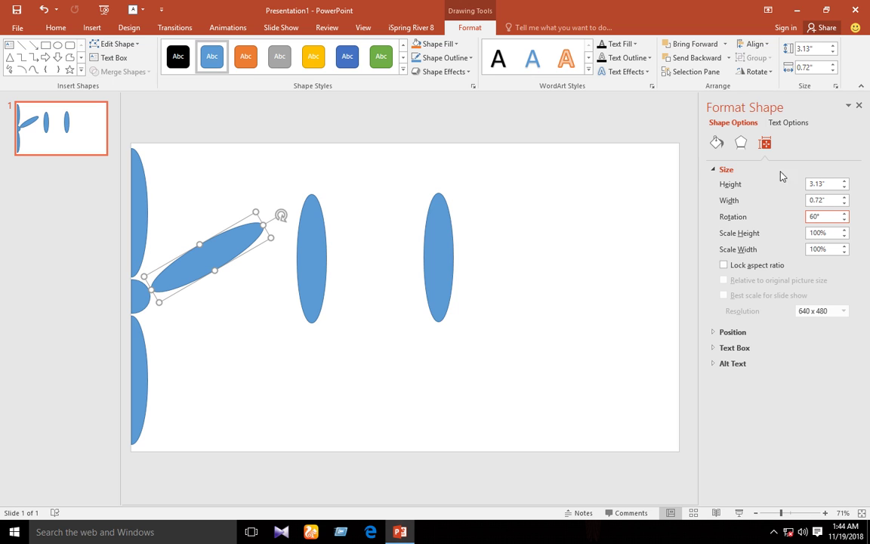
drag(176, 281, 179, 264)
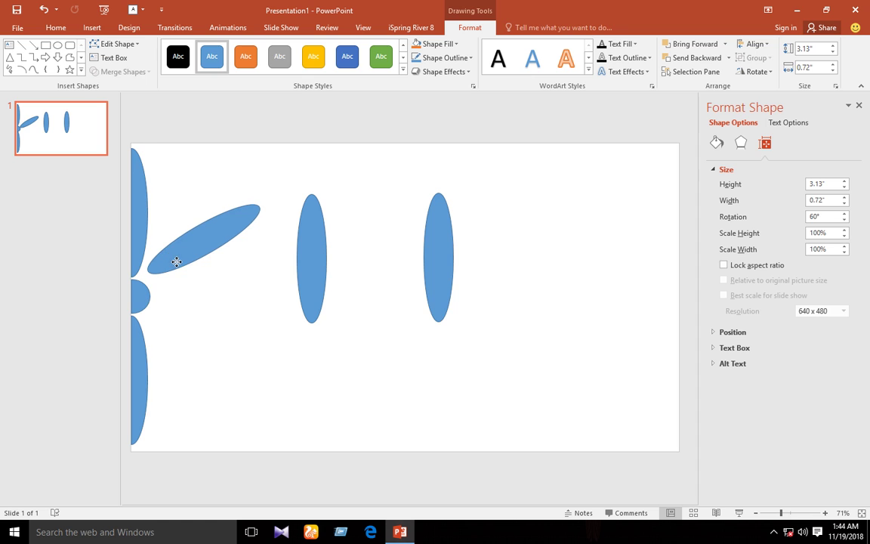
- Rotate the middle petal to 120° and move it down-left toward the centre
click(318, 273)
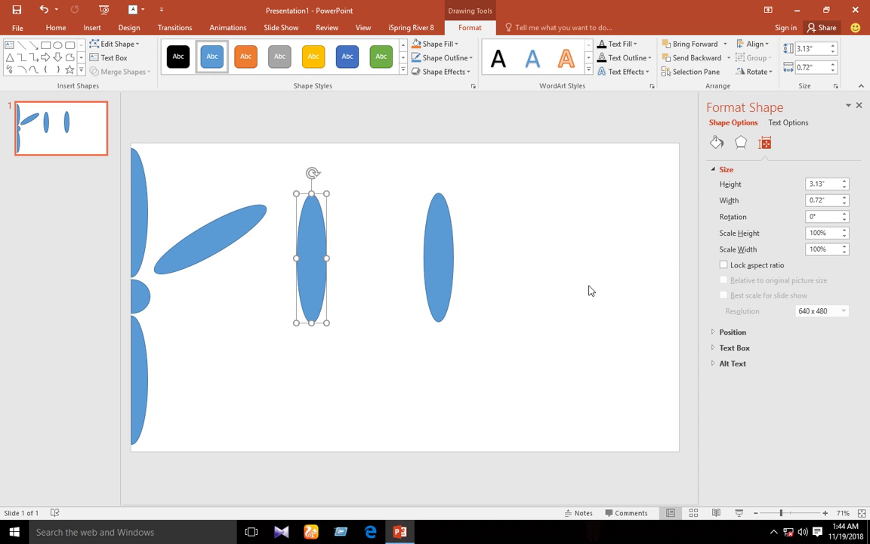
double_click(811, 216)
text(120)
key(Return)
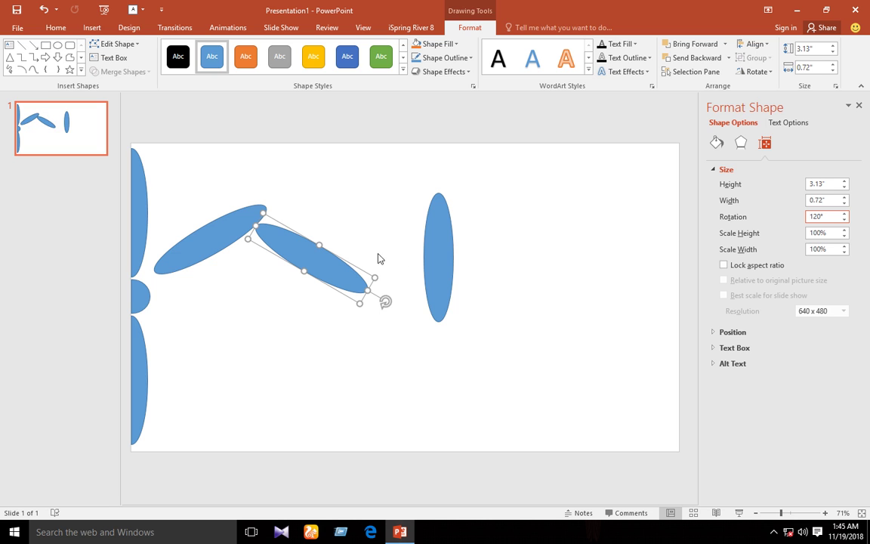
drag(310, 258, 269, 361)
- Rotate the right petal to 90° and shift the lower slanted petal to mirror the upper one
click(449, 275)
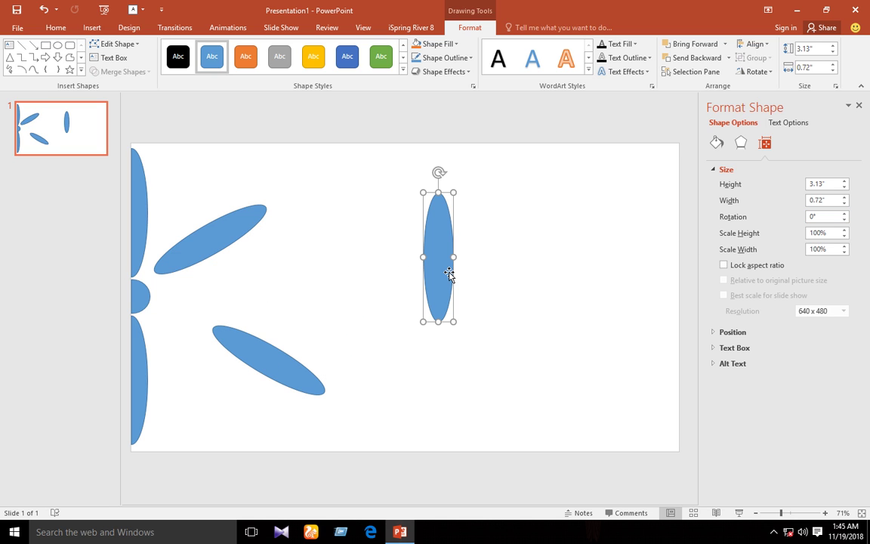
double_click(828, 217)
text(90)
key(Return)
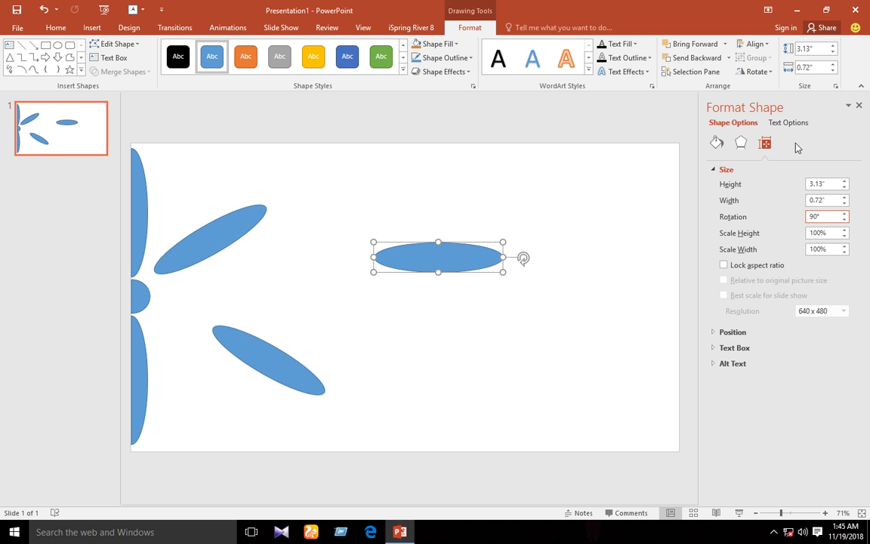
click(859, 106)
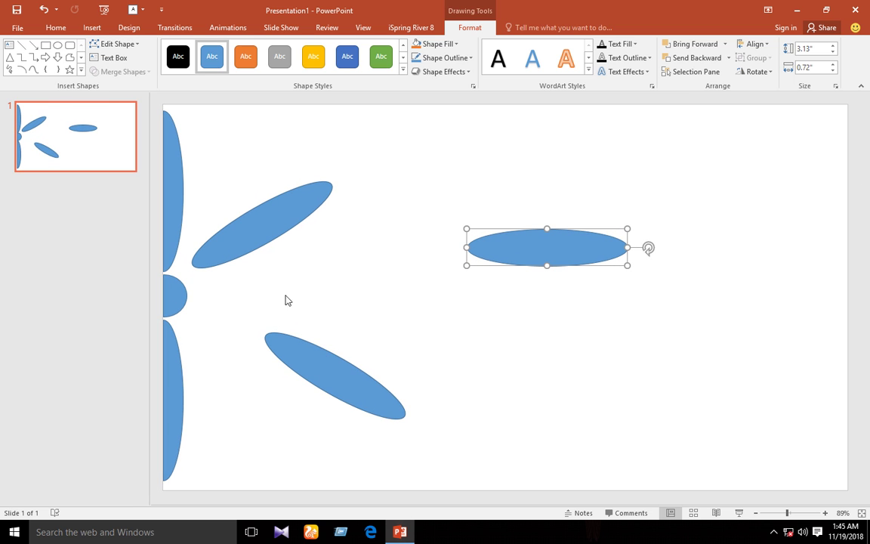
click(300, 364)
drag(300, 364, 244, 366)
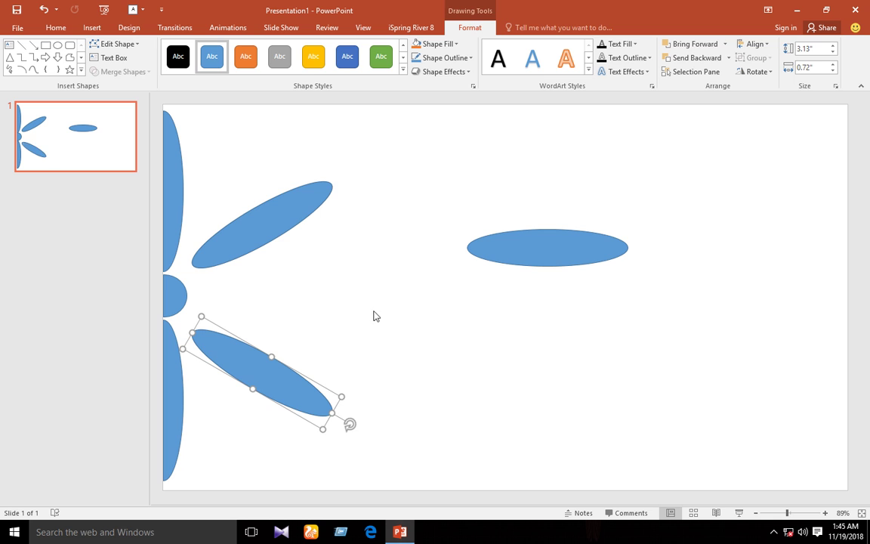
- Move the horizontal petal into the gap and fine-align the lower slanted petal beside the centre
click(542, 255)
drag(548, 253, 270, 297)
click(261, 368)
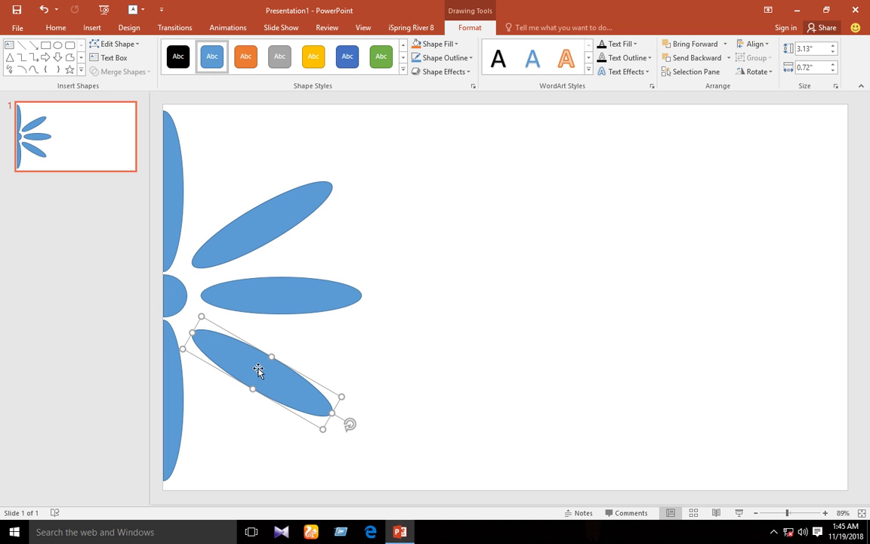
mouse_move(238, 362)
mouse_down()
mouse_move(232, 350)
mouse_move(246, 374)
mouse_move(269, 378)
mouse_up()
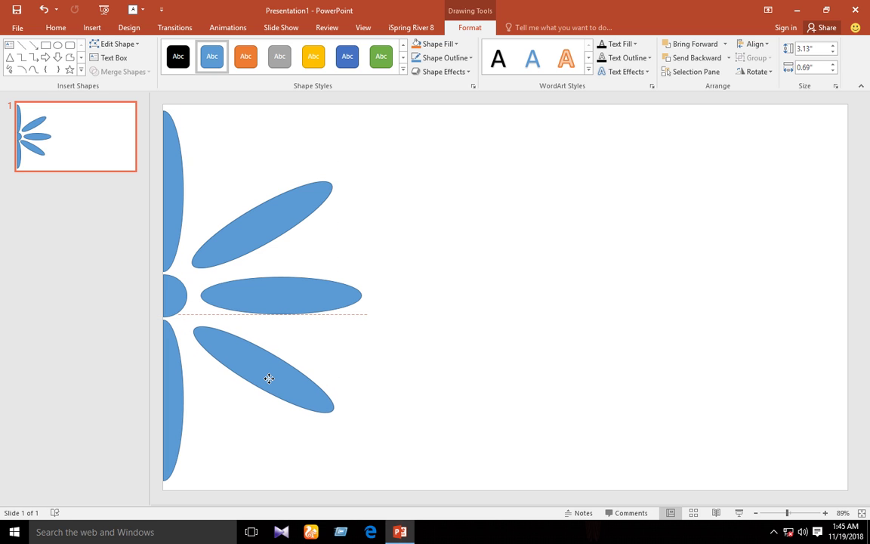
drag(269, 378, 265, 377)
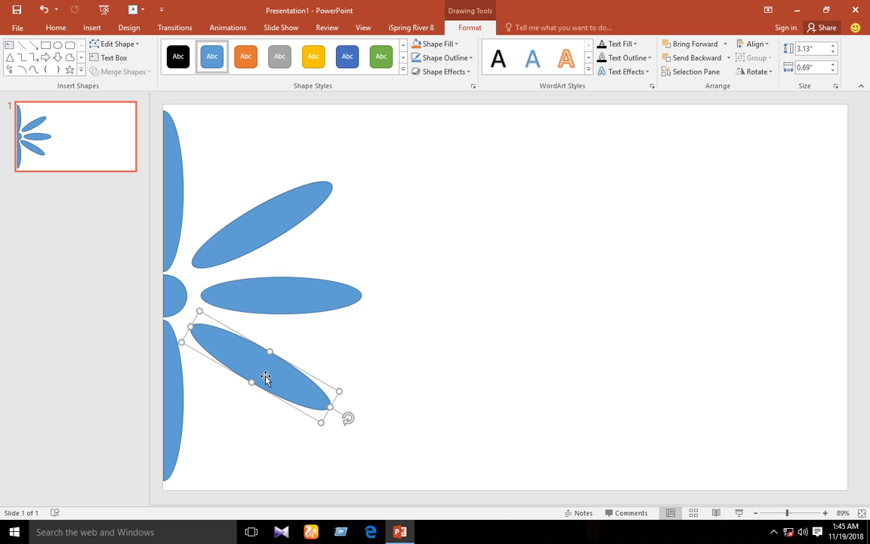
click(506, 419)
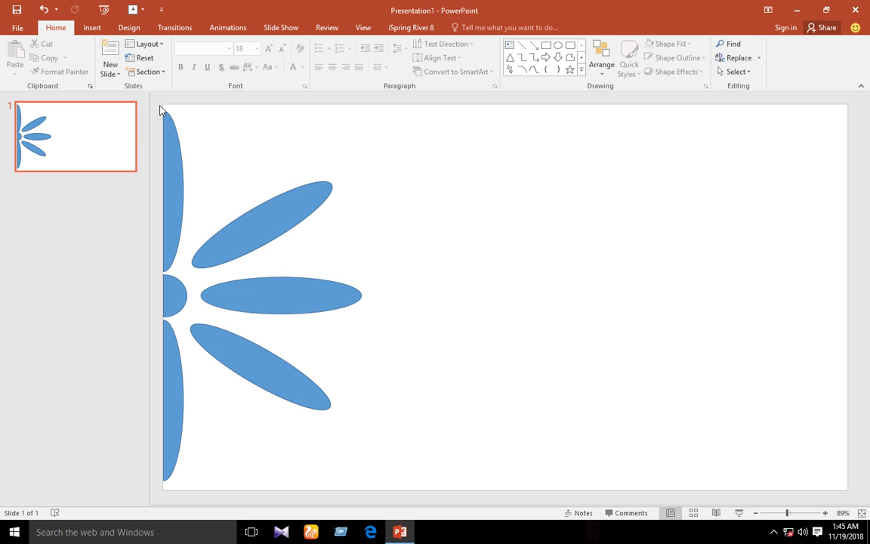
- Union the half-circle, edge half-ovals and three petals into one flower shape
drag(154, 102, 367, 474)
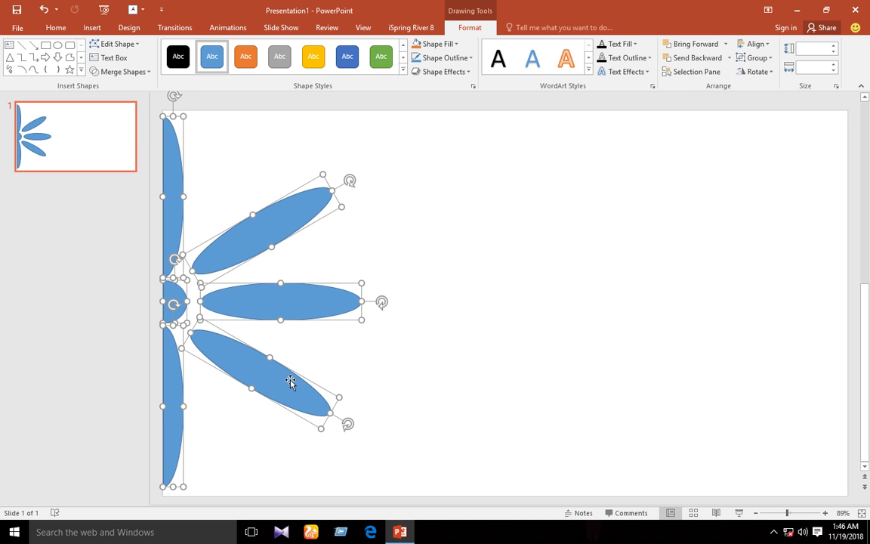
drag(287, 388, 287, 388)
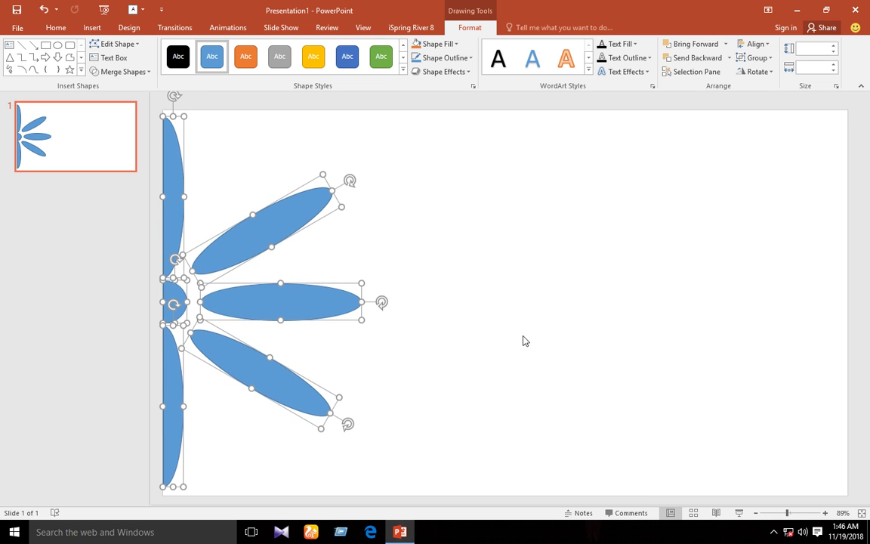
click(492, 328)
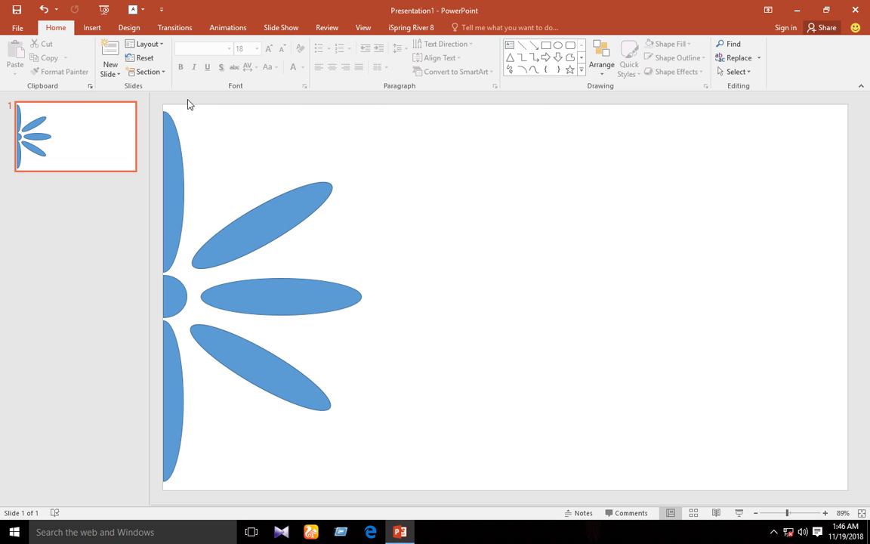
drag(154, 104, 442, 502)
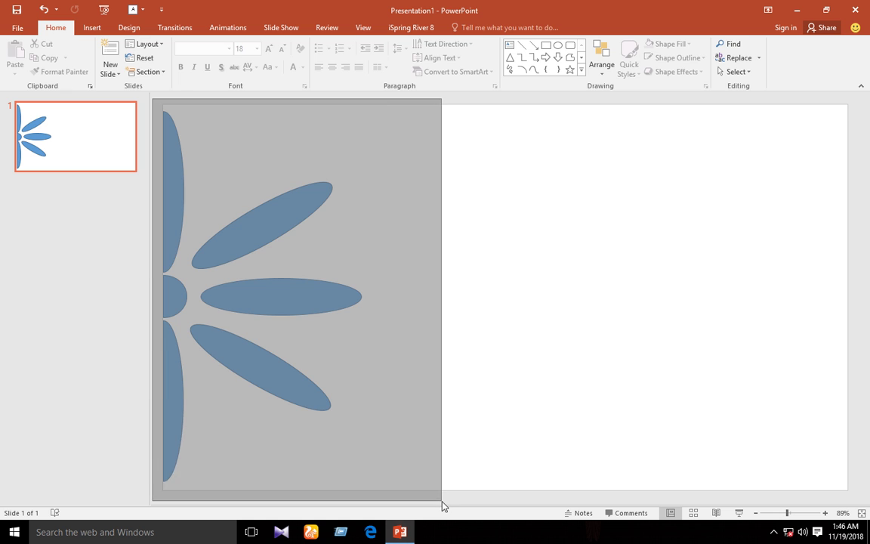
click(115, 74)
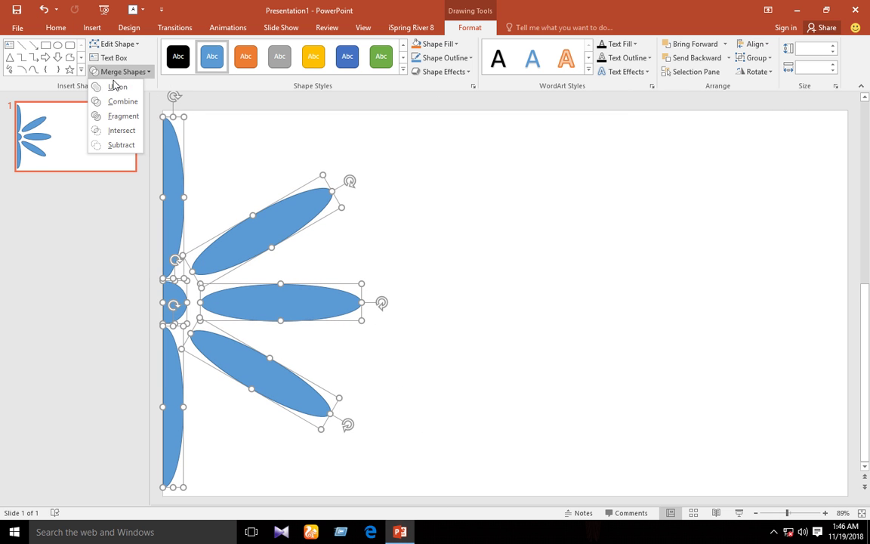
click(109, 87)
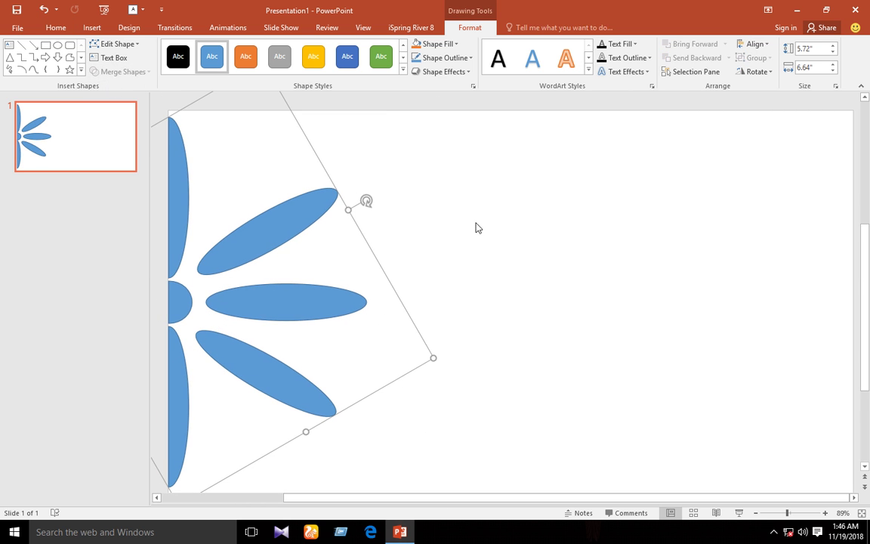
click(520, 255)
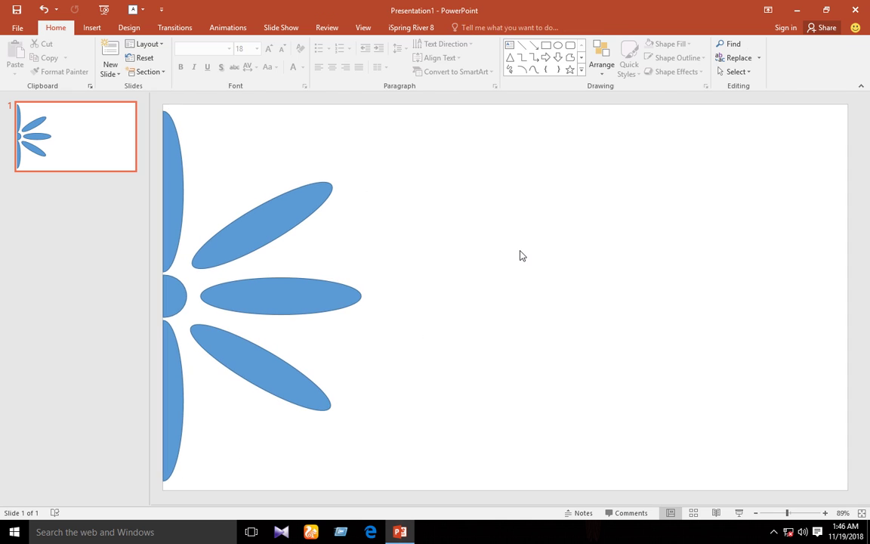
click(545, 45)
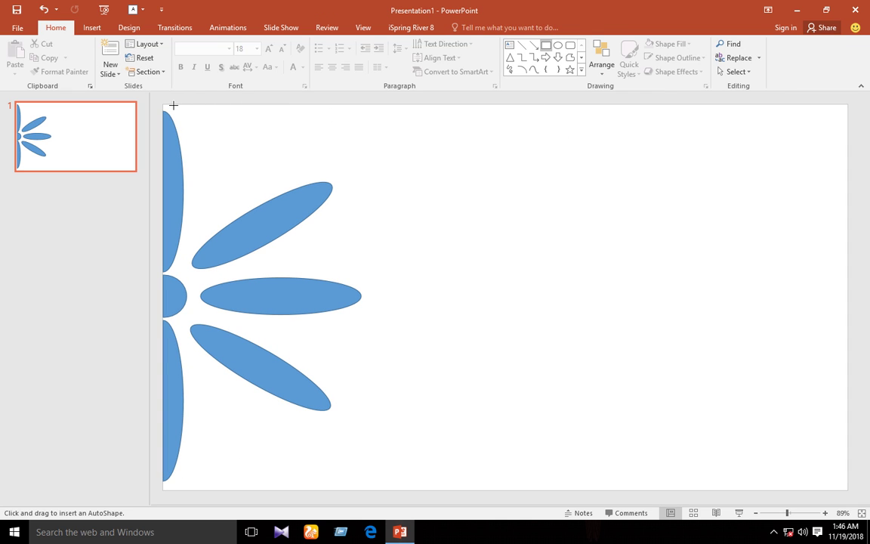
- Draw a slide-sized rectangle, send it behind the flower, and select all slide shapes
drag(164, 103, 756, 494)
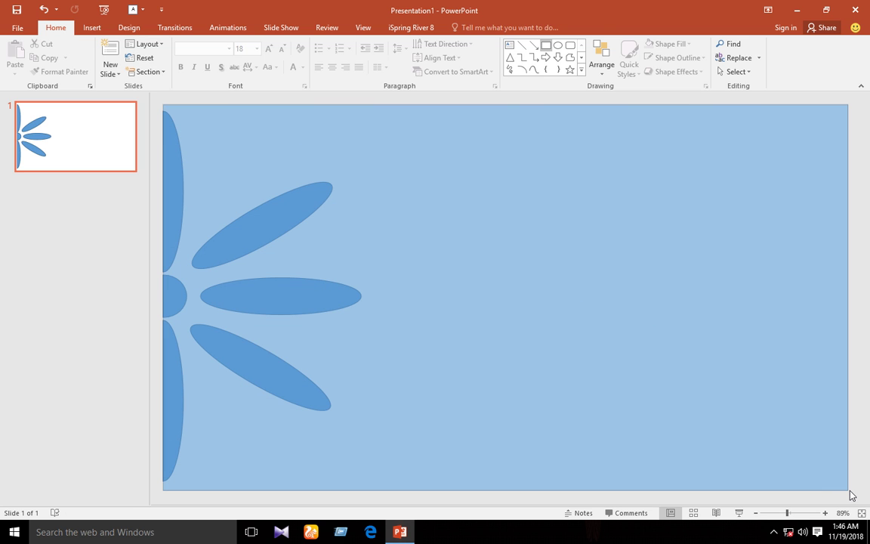
drag(756, 494, 848, 492)
right_click(279, 250)
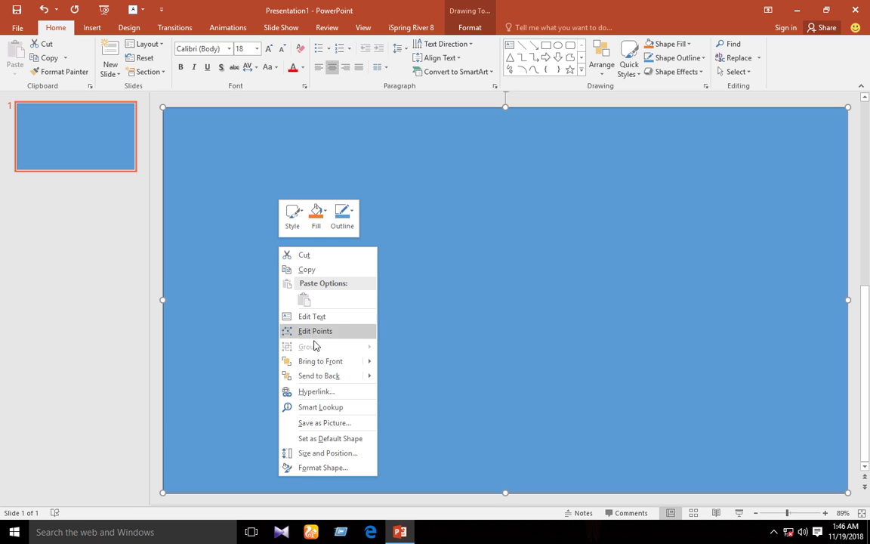
mouse_move(332, 376)
click(391, 377)
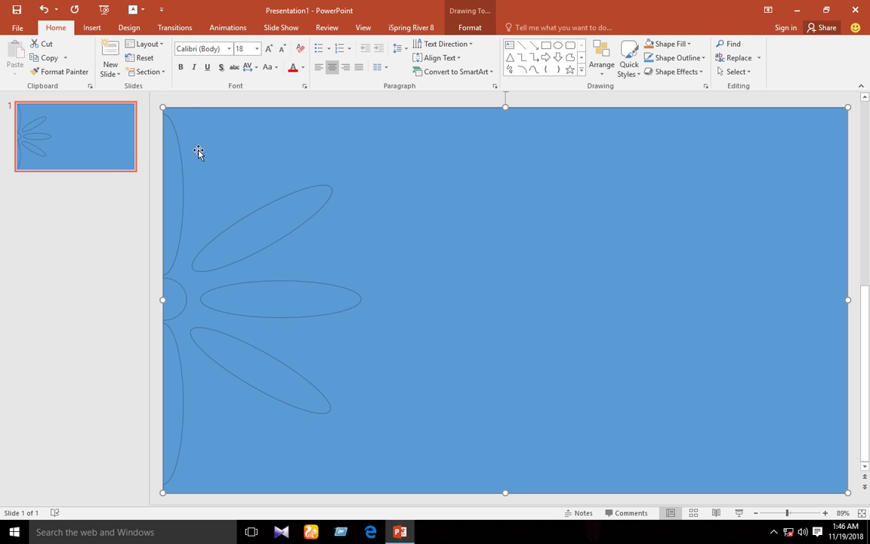
click(188, 101)
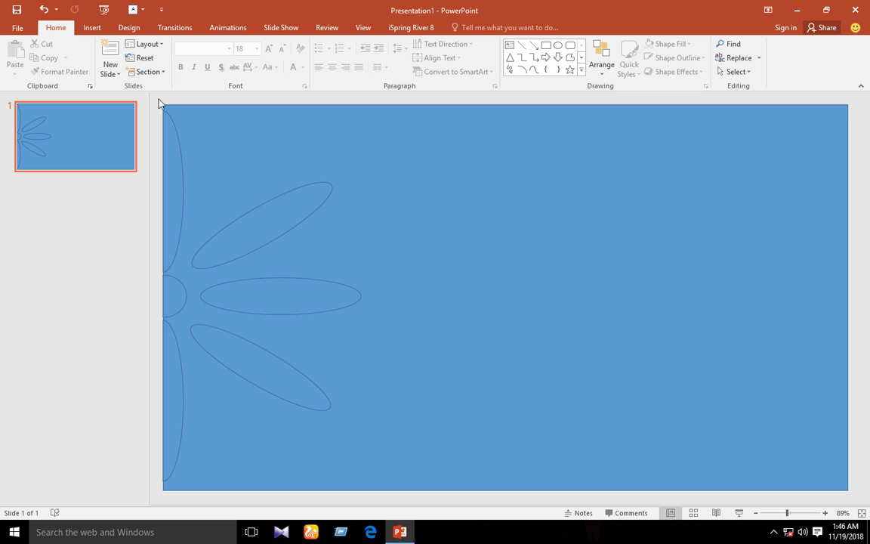
drag(159, 100, 636, 400)
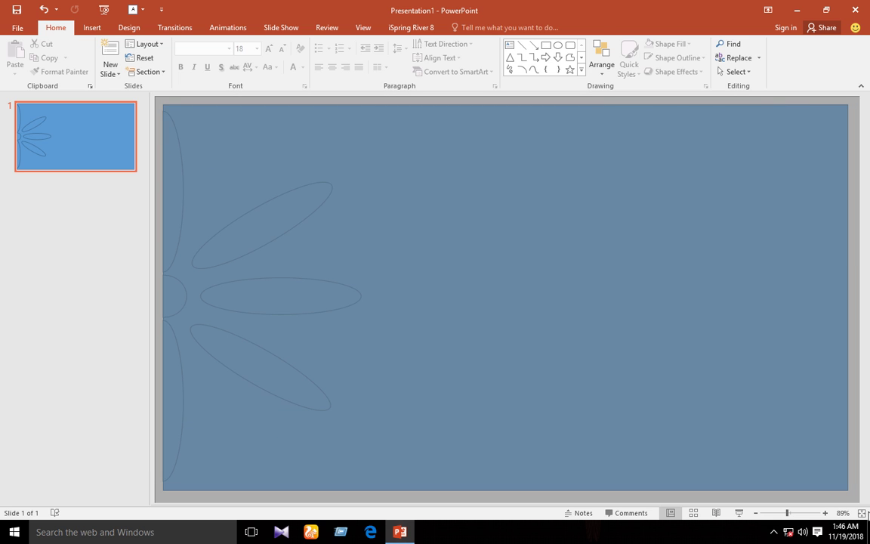
drag(852, 493, 781, 489)
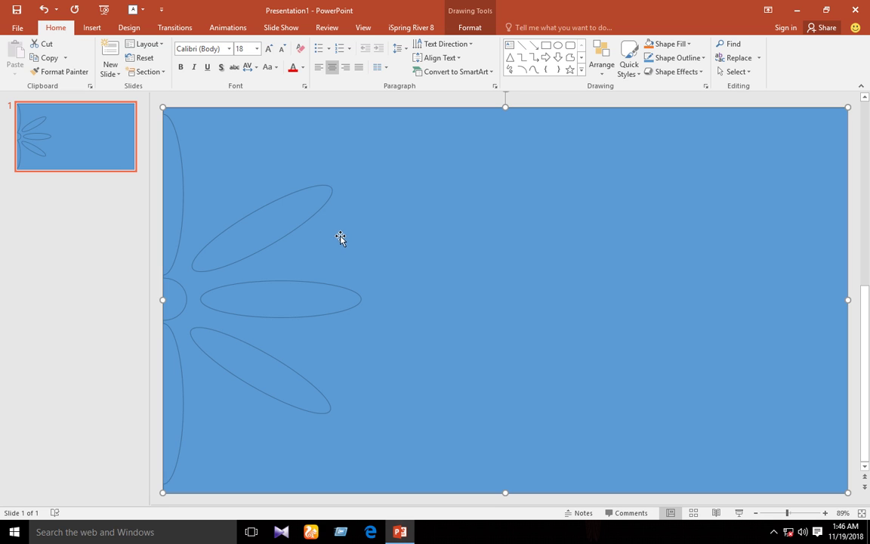
- Combine the rectangle and flower with Merge Shapes > Combine so the petals become openings
click(754, 515)
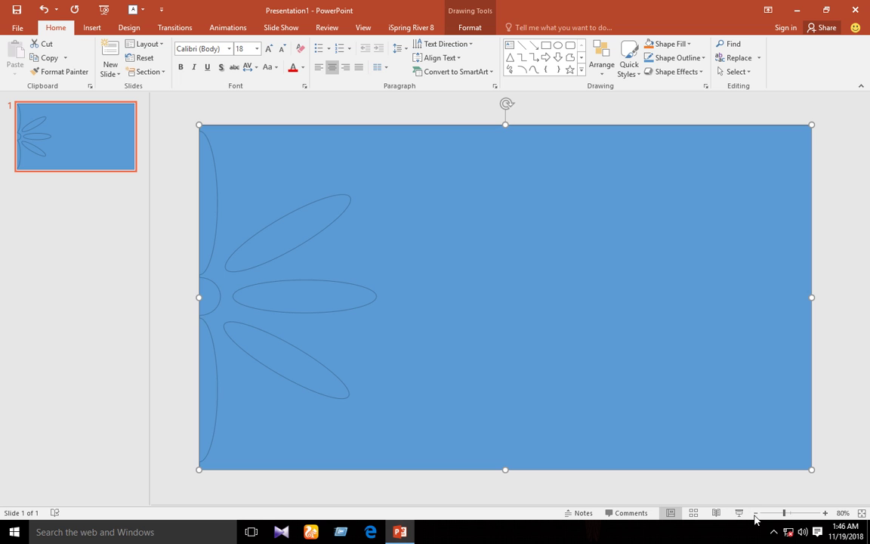
click(755, 515)
click(755, 514)
click(170, 155)
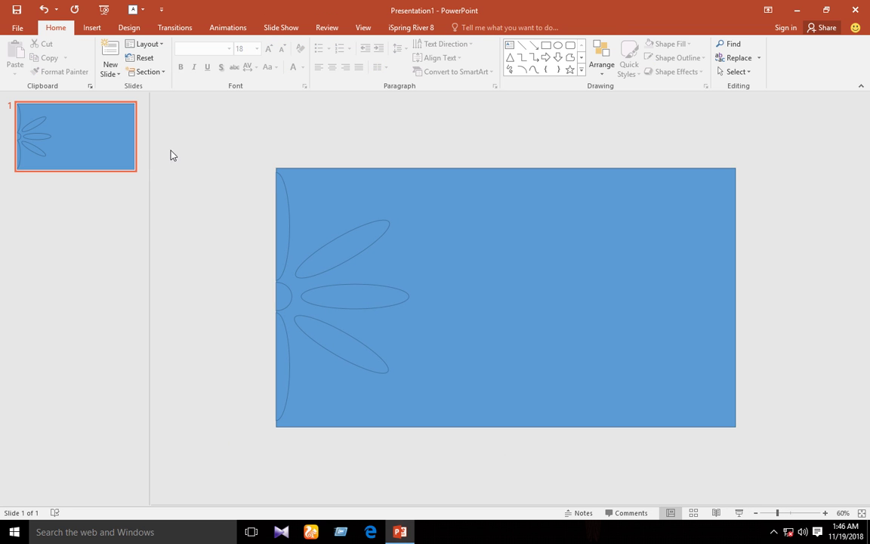
drag(160, 122, 827, 489)
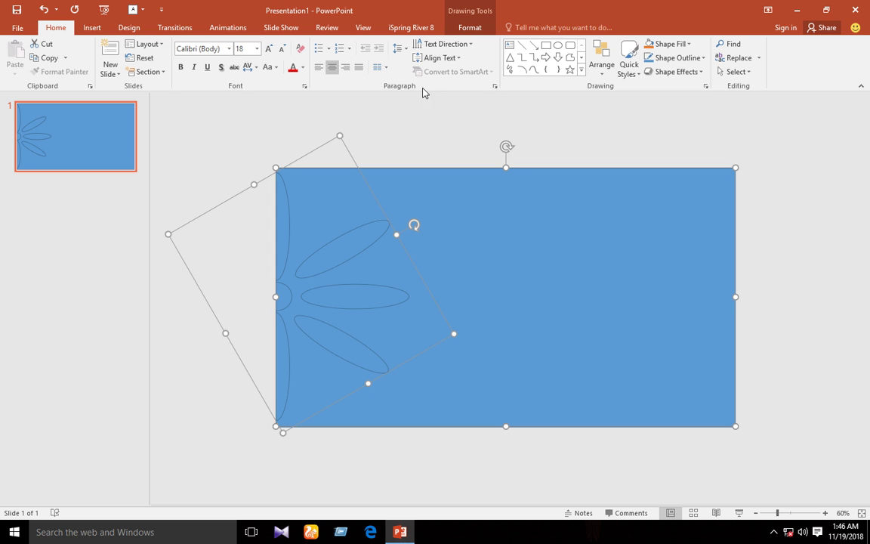
click(470, 27)
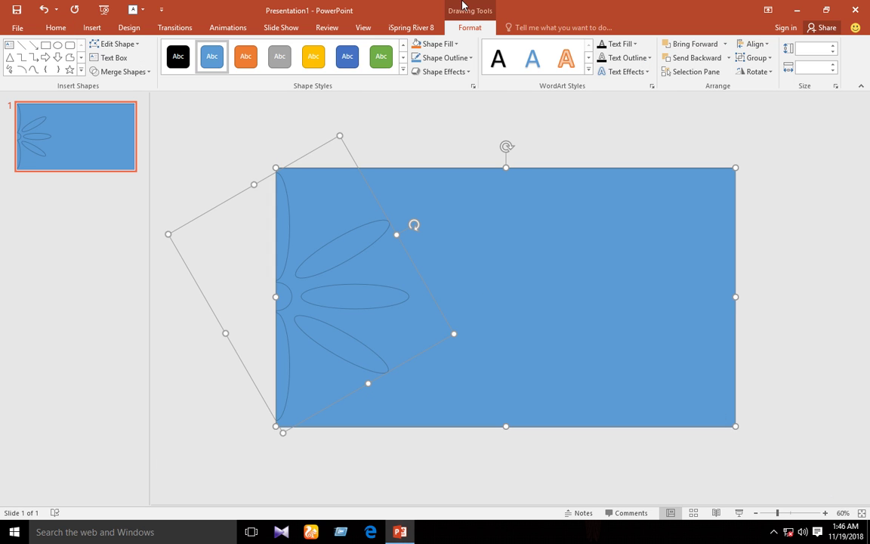
click(121, 71)
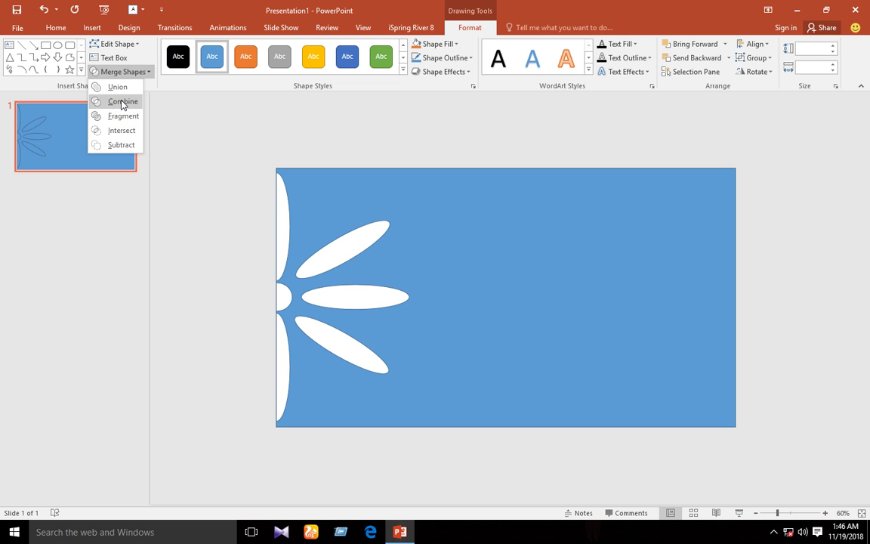
click(123, 101)
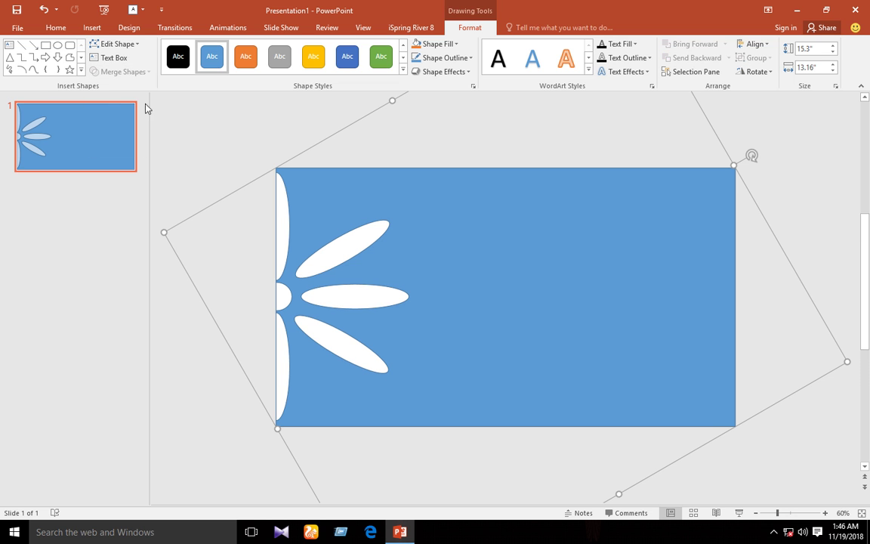
click(210, 400)
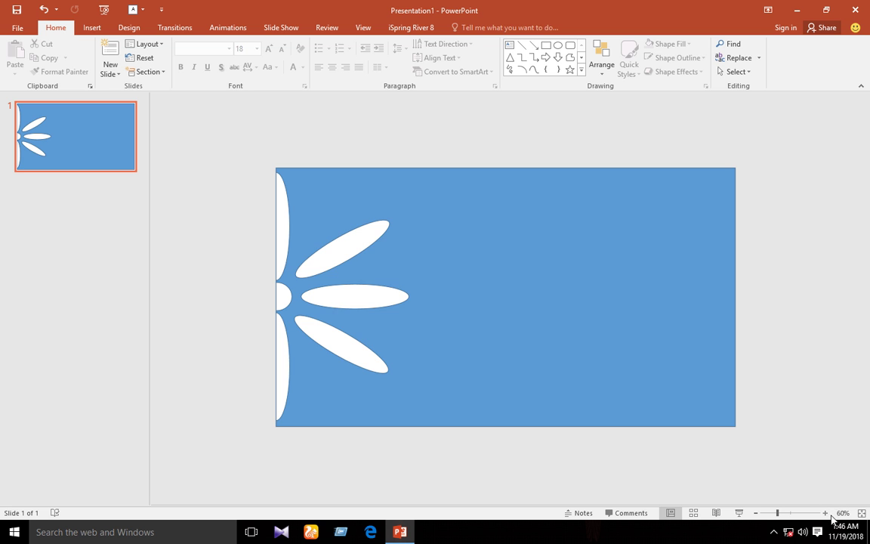
click(825, 513)
click(825, 513)
- Fill the cutout shape with Black, Text 1, Lighter 15% and set No Outline
click(447, 218)
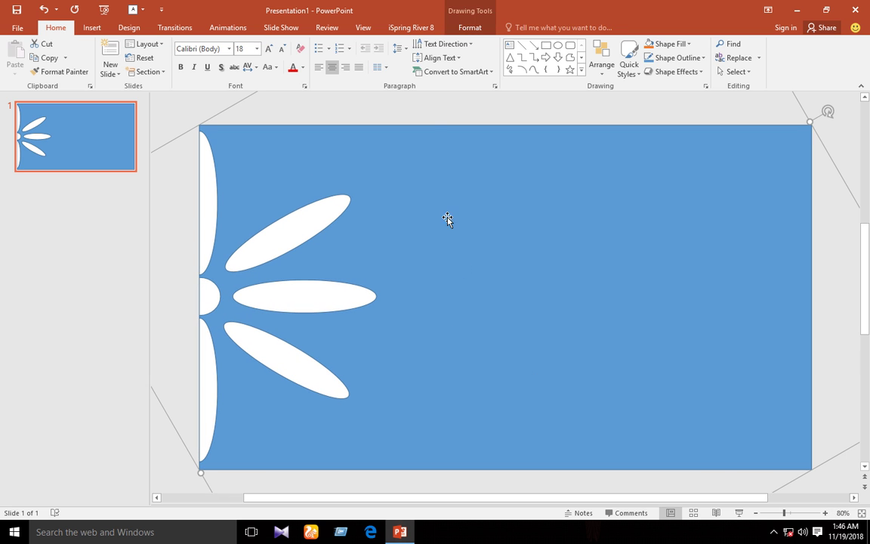
click(469, 27)
click(431, 44)
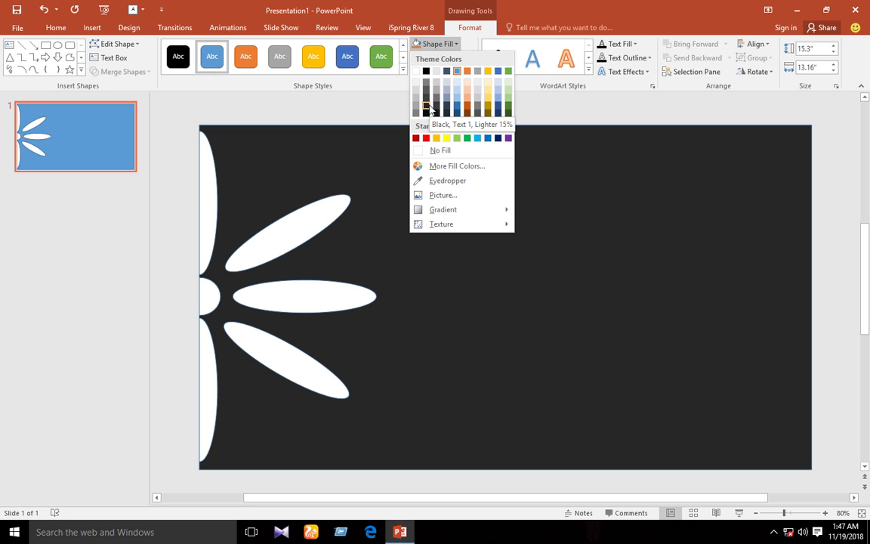
click(429, 109)
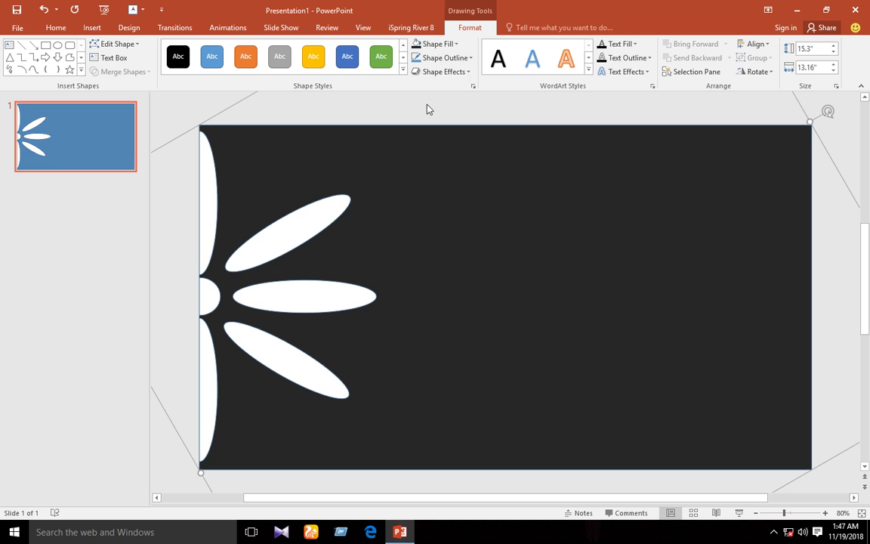
click(440, 59)
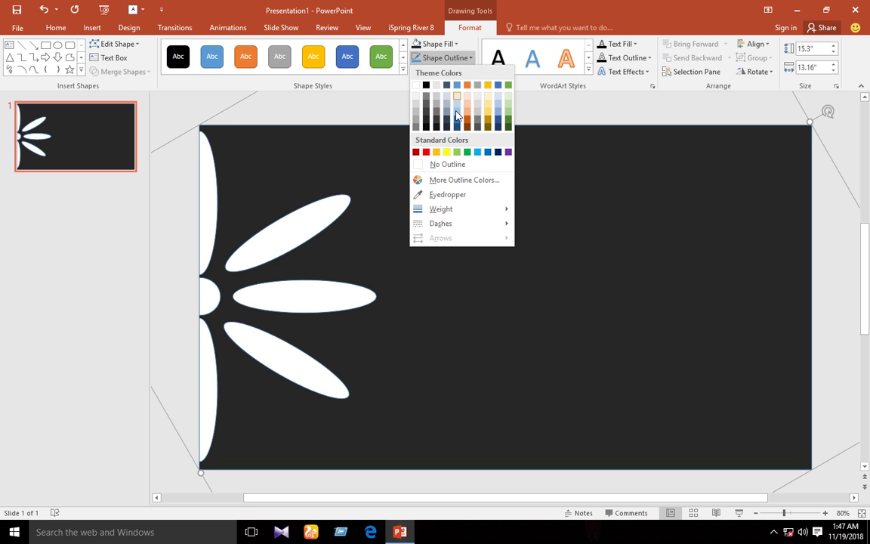
click(453, 167)
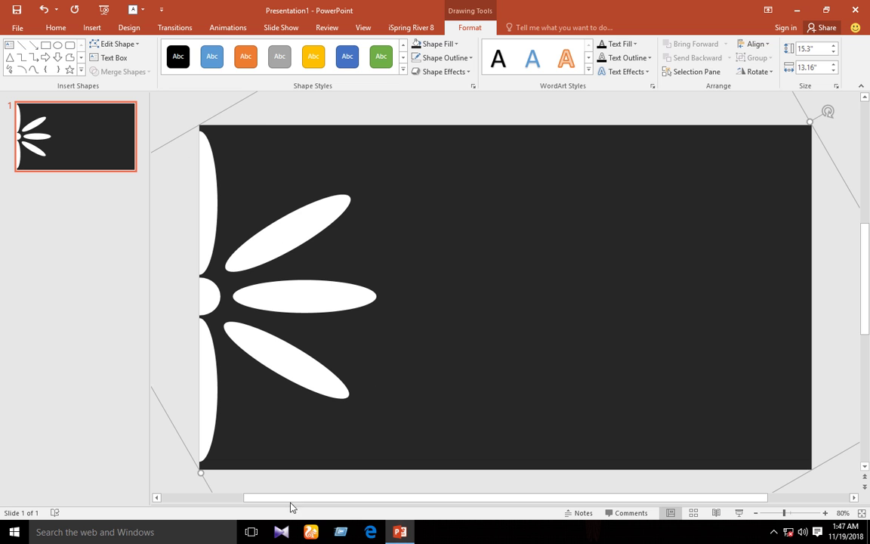
click(163, 447)
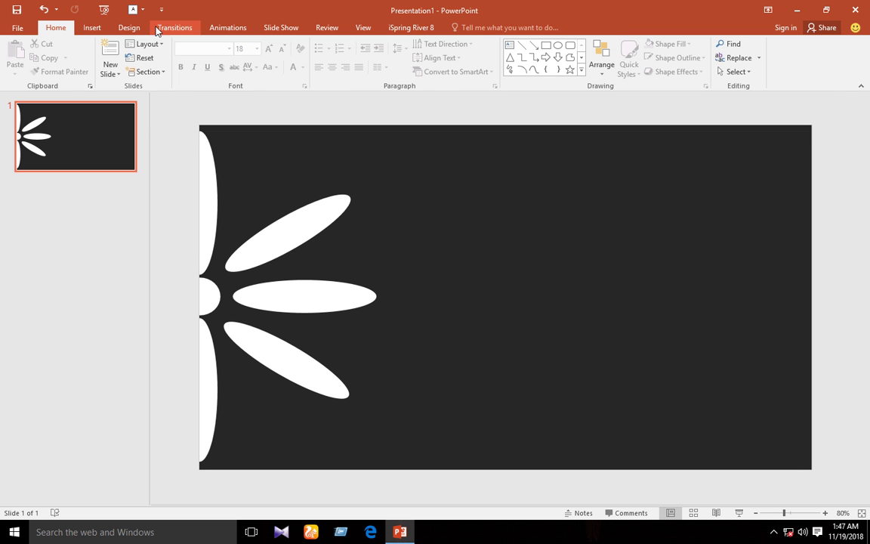
- Insert the picture 4K_ChmzsGao1WO0PxH from I:\Pictures\Wallpapers\Abstract Wallpapers
click(99, 31)
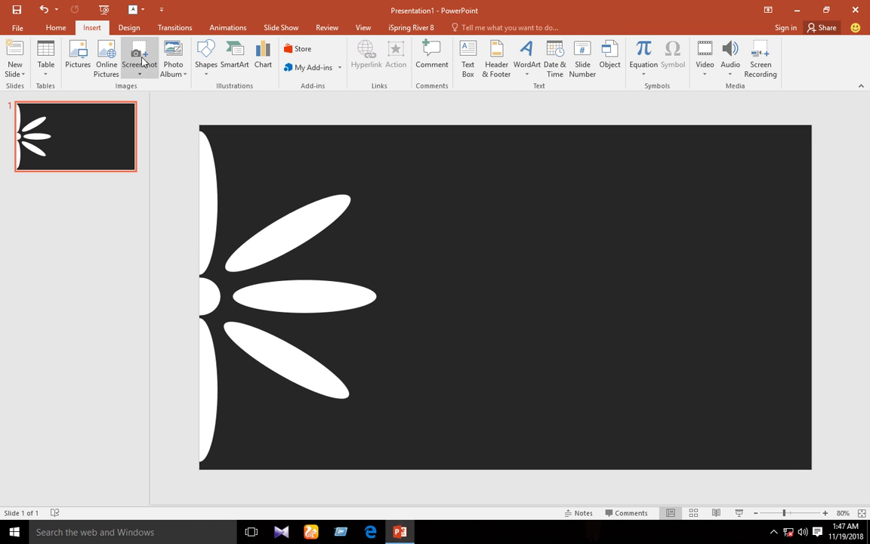
click(68, 53)
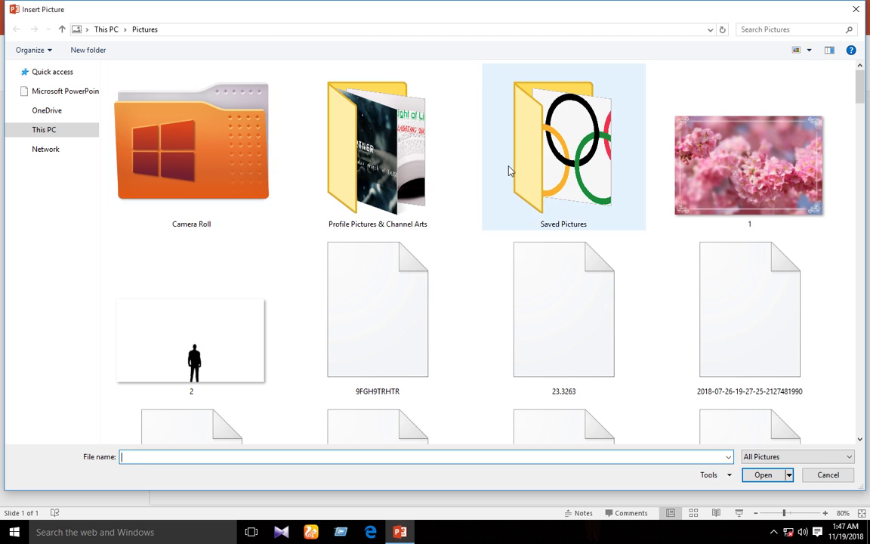
click(72, 320)
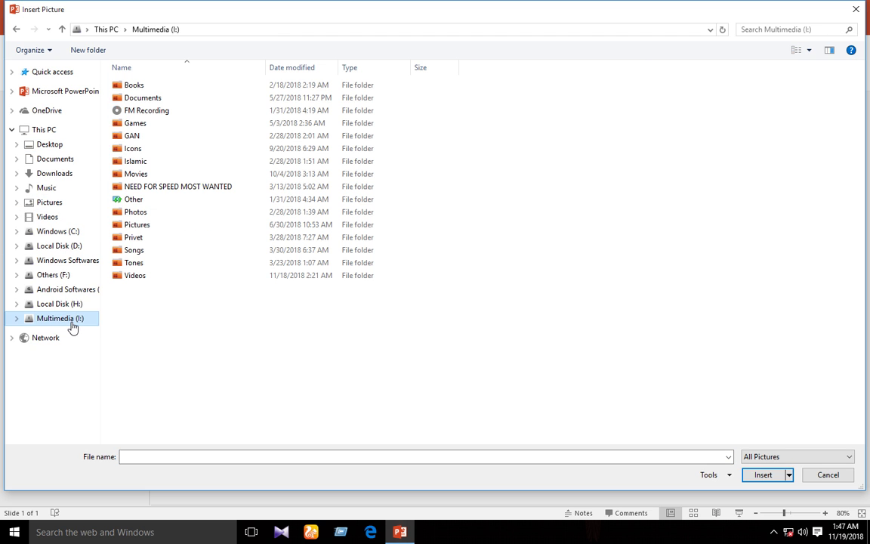
double_click(157, 225)
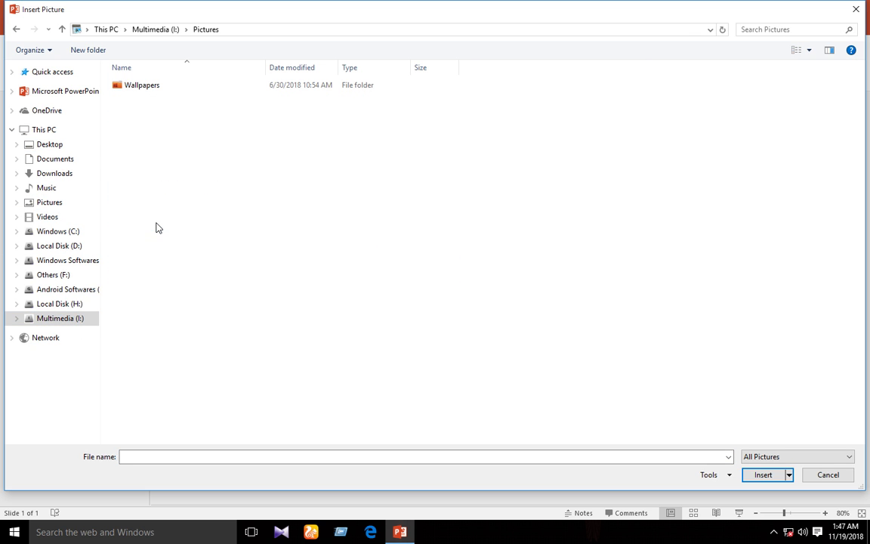
double_click(143, 86)
double_click(145, 87)
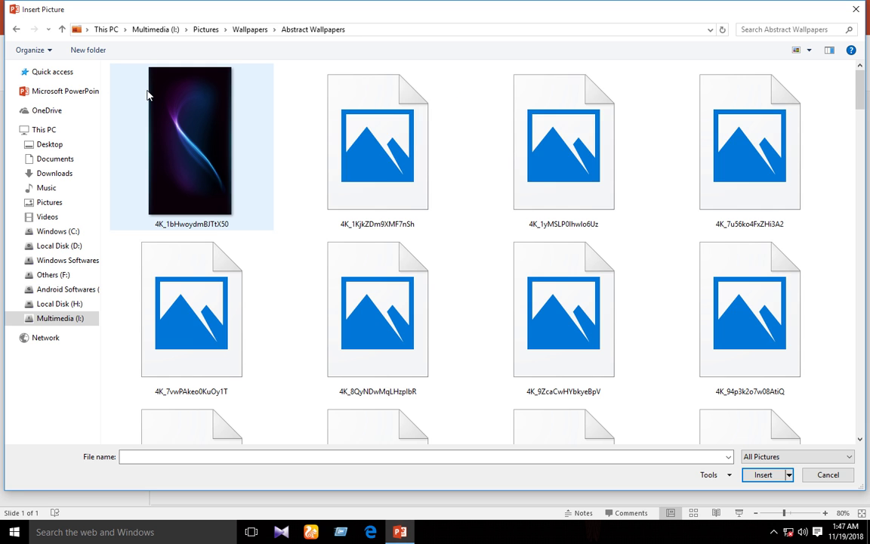
scroll(490, 289, down, 2)
scroll(492, 291, down, 2)
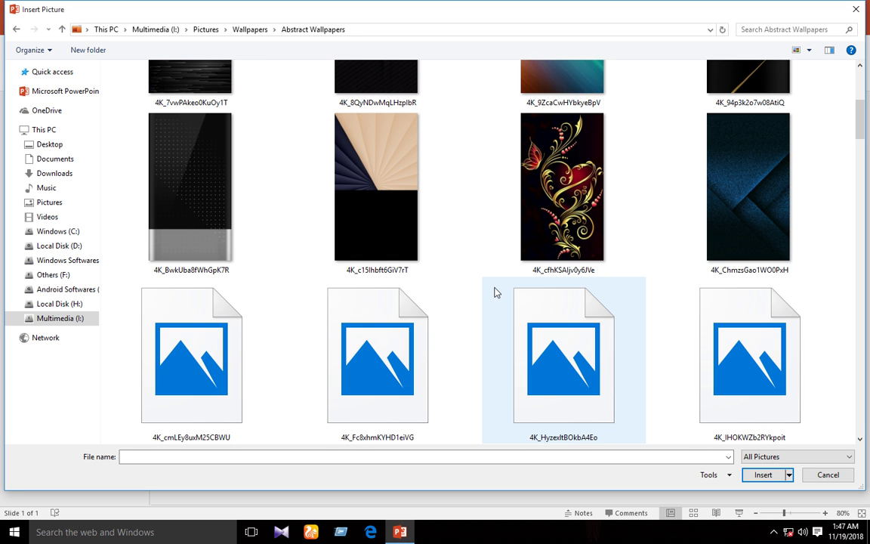
double_click(771, 201)
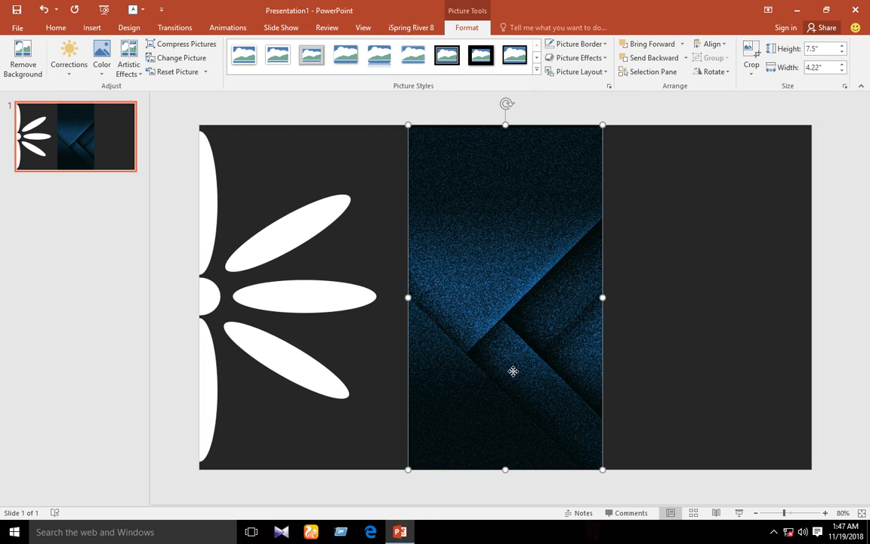
- Drag the wallpaper to the slide's left edge and send it behind the petal-cutout shape
drag(511, 369, 308, 374)
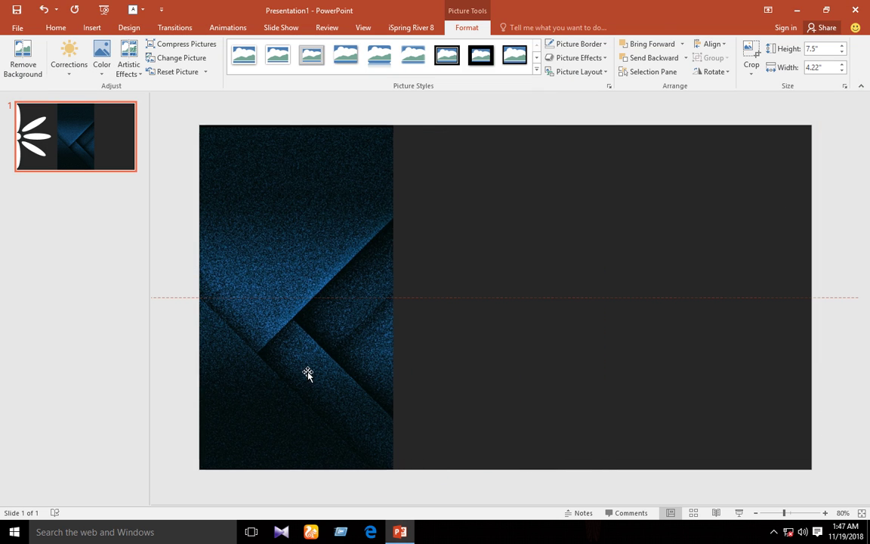
right_click(306, 365)
mouse_move(404, 277)
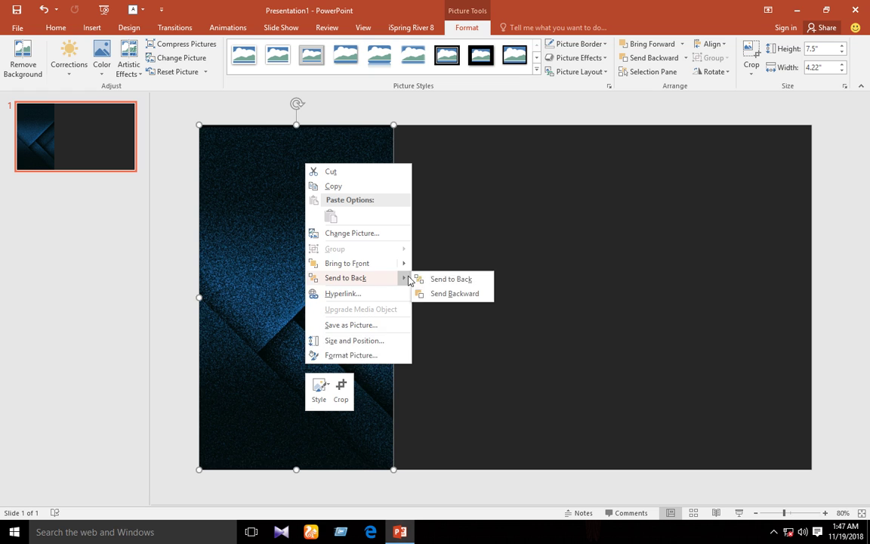
click(452, 278)
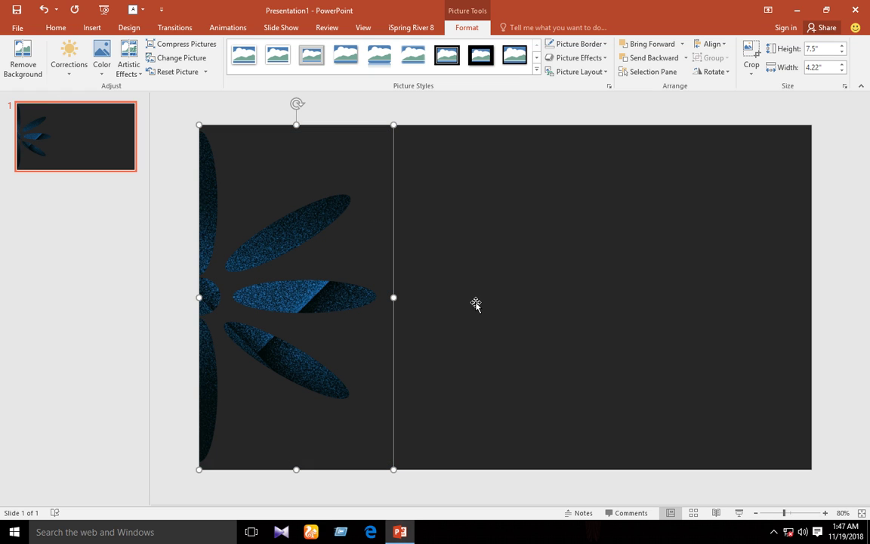
click(613, 390)
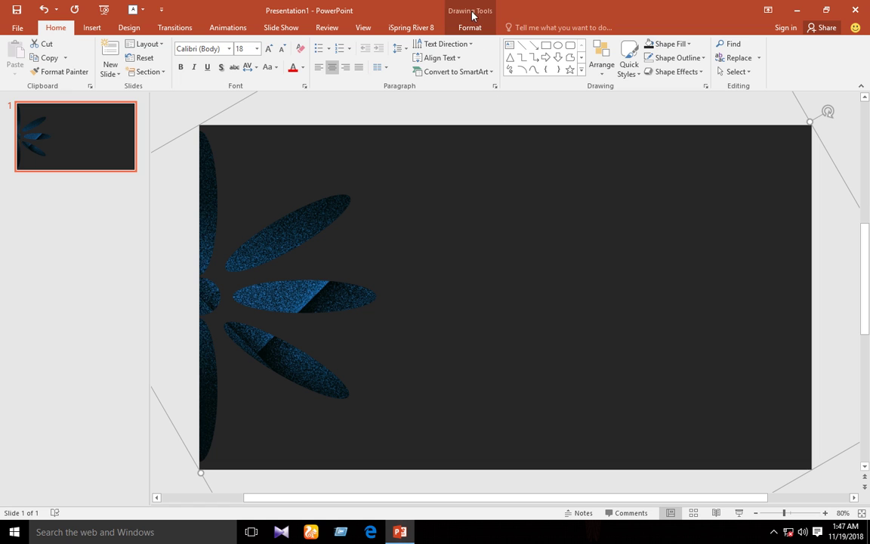
- Fill the petal-cutout shape with purple, then darken it to RGB 95, 41, 135
click(470, 27)
click(435, 44)
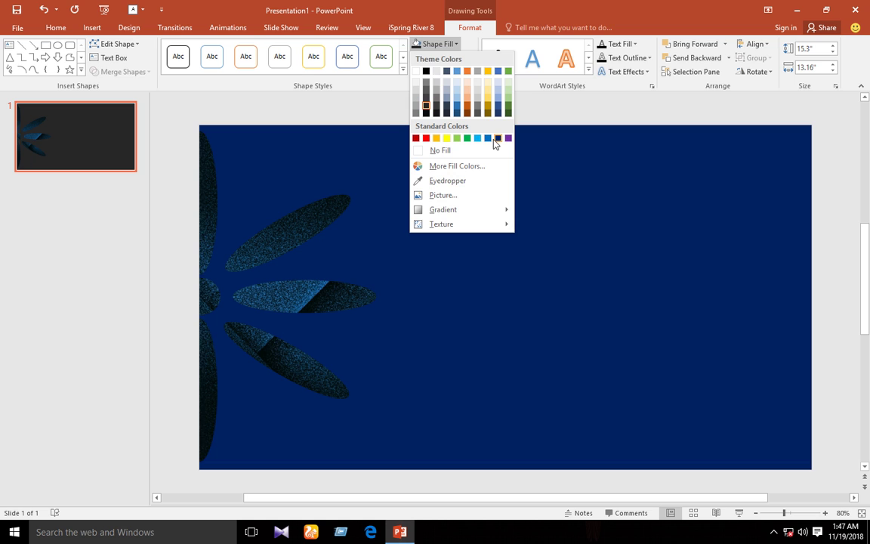
click(494, 140)
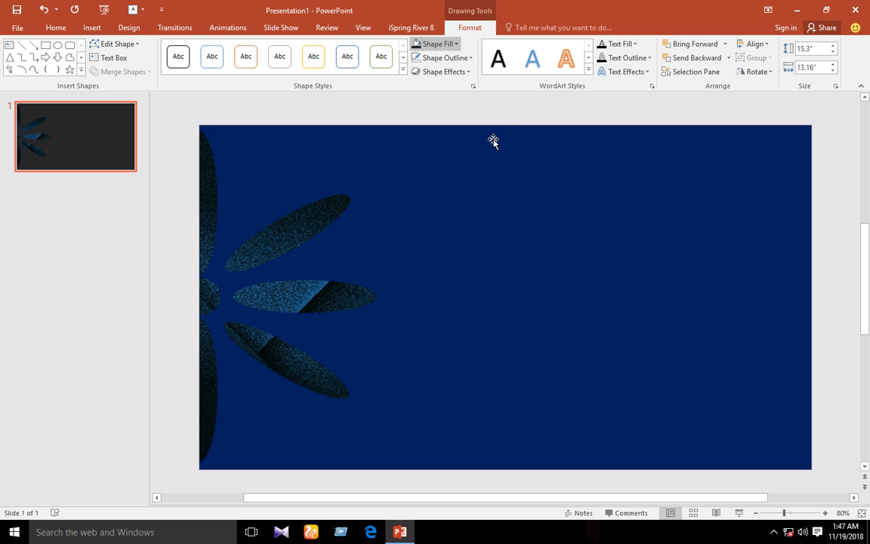
click(438, 44)
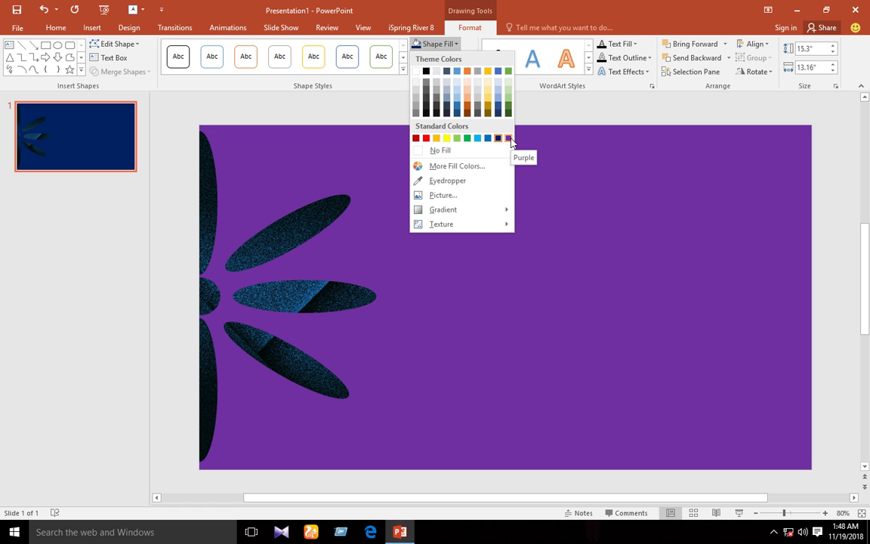
click(509, 139)
click(452, 43)
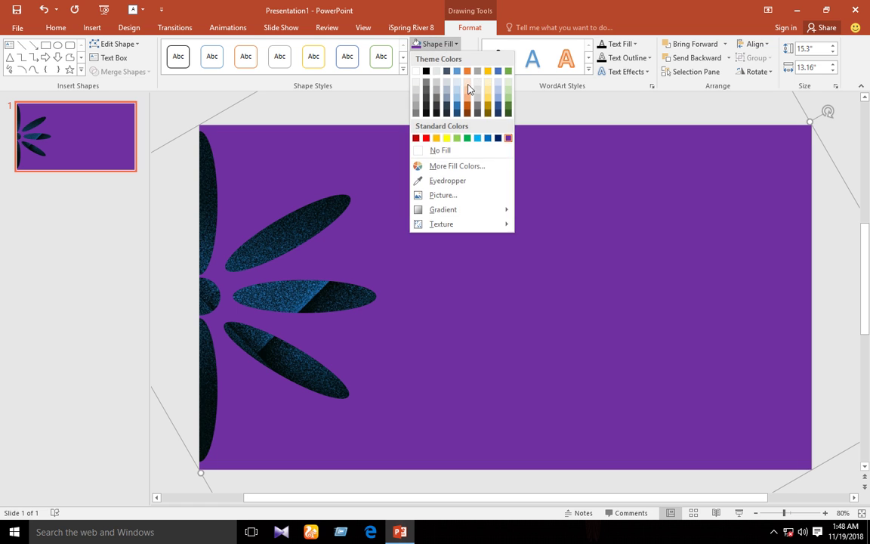
click(484, 166)
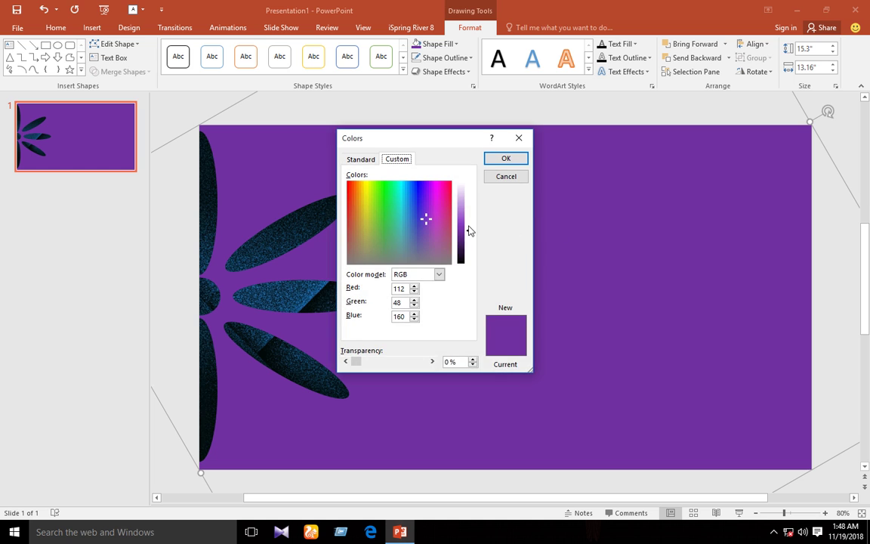
click(469, 236)
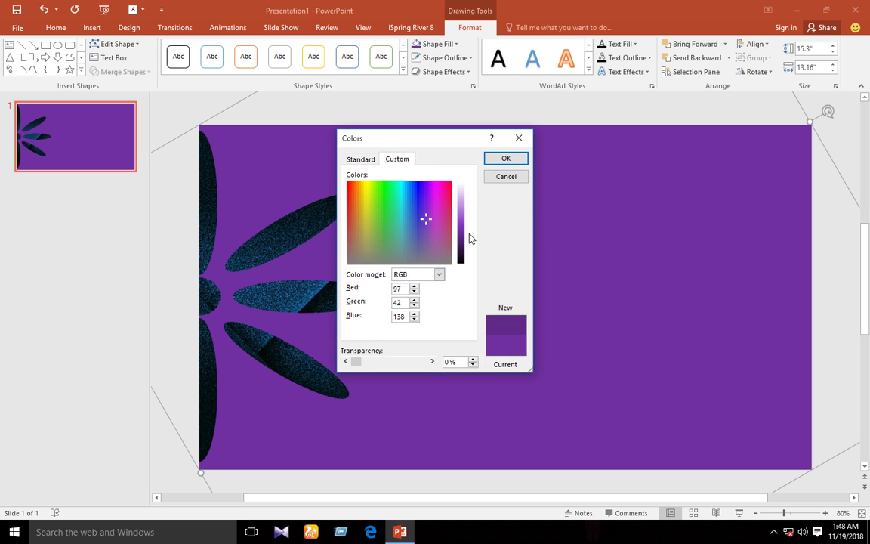
click(469, 238)
click(521, 157)
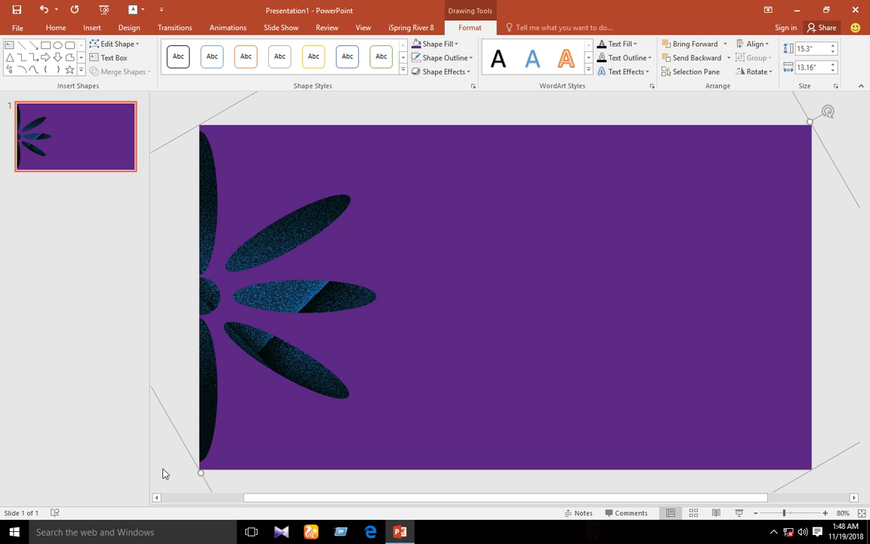
click(163, 474)
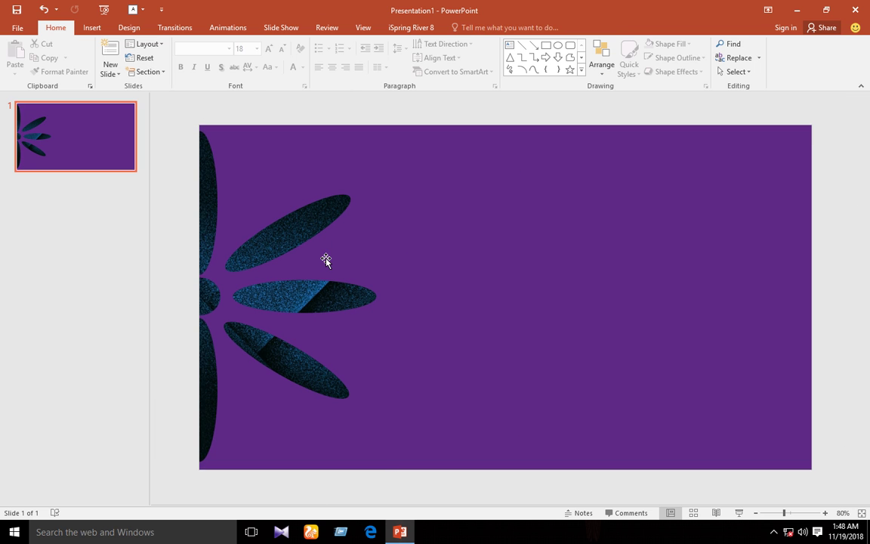
- Draw a text box right of the petals and type 'FLOWER TEMPLATE' in 54-pt Calibri
click(510, 46)
drag(421, 251, 744, 324)
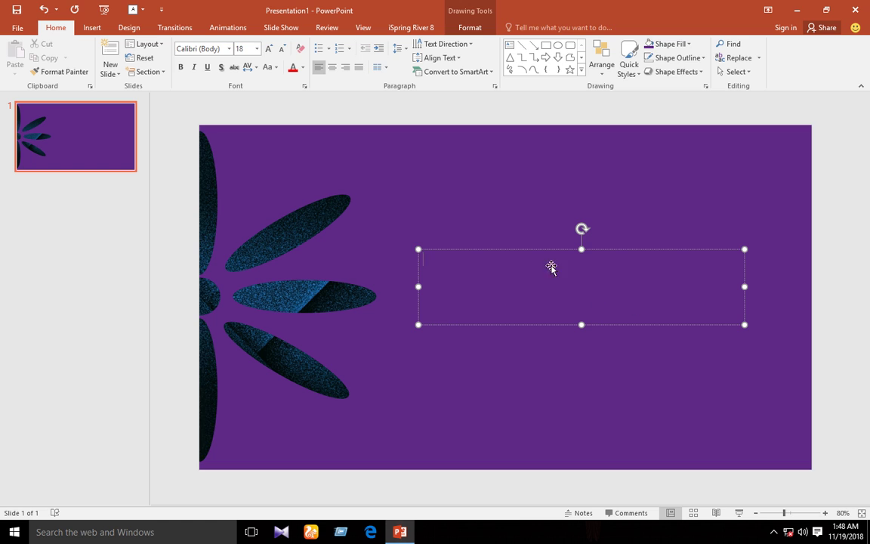
click(271, 49)
click(271, 49)
click(272, 49)
click(272, 49)
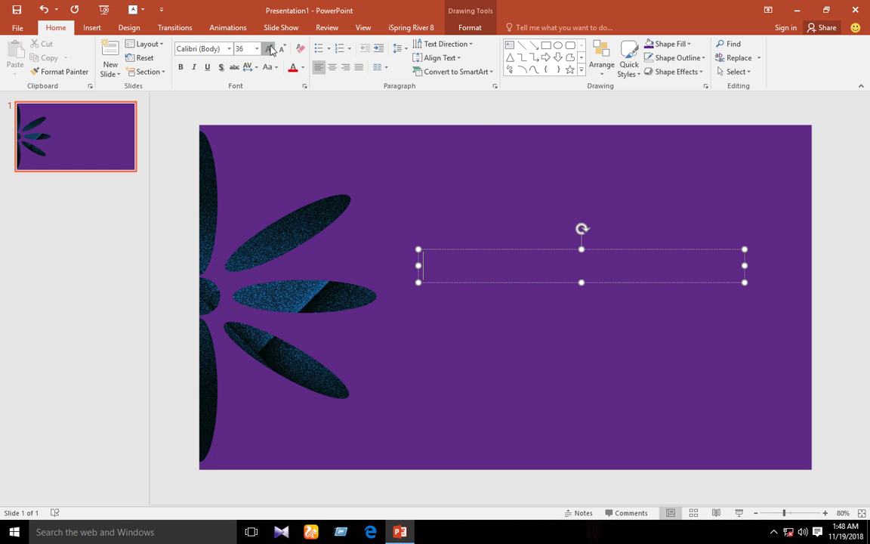
click(272, 49)
click(272, 49)
click(272, 49)
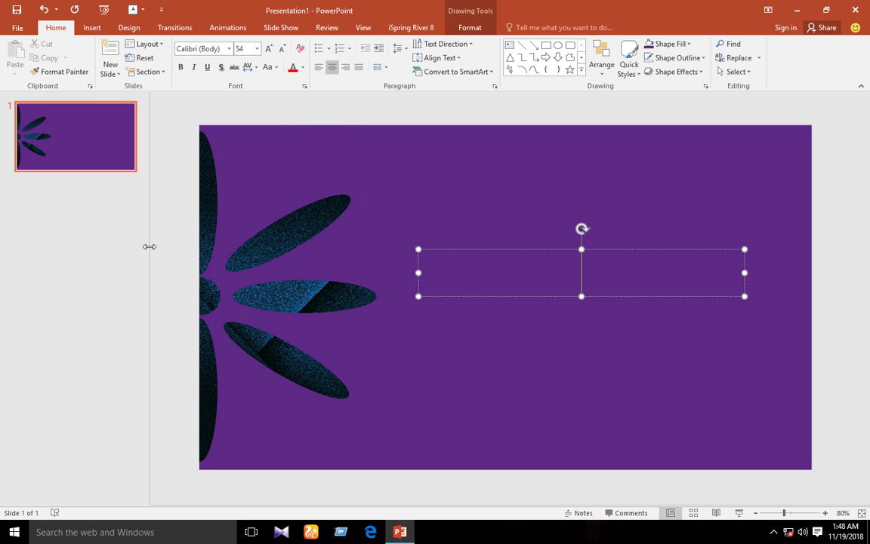
text(F)
text(LOWE)
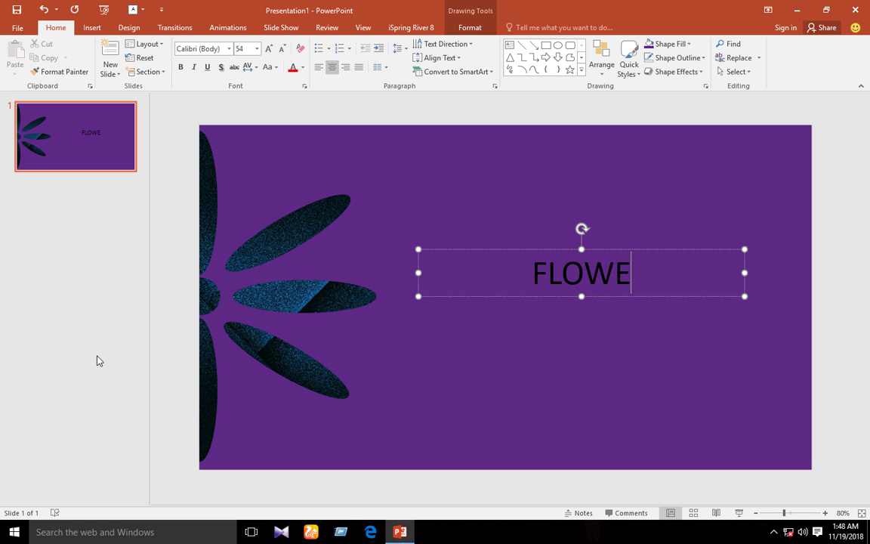
text(R )
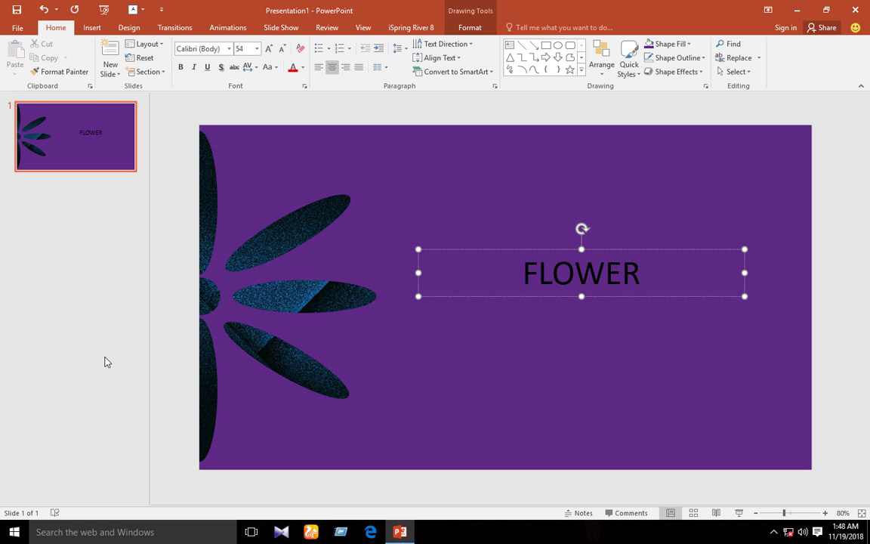
text(T)
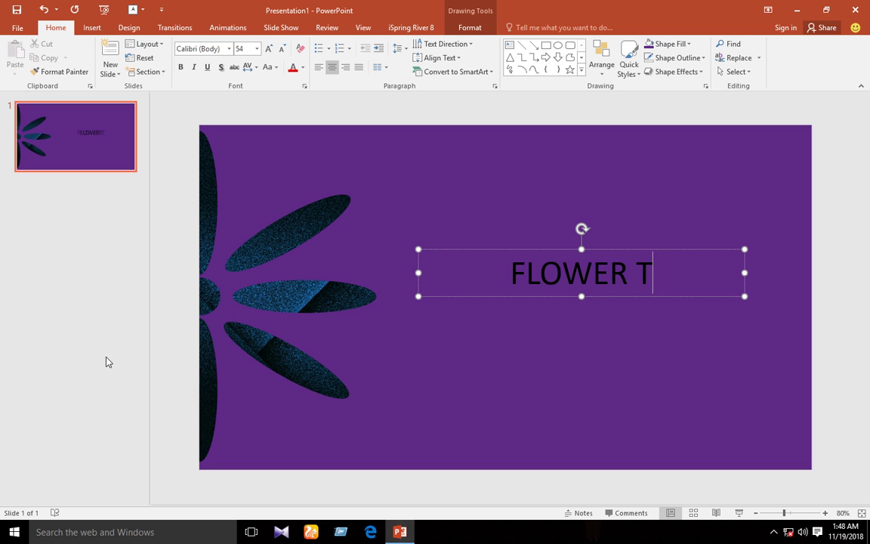
text(EMPLA)
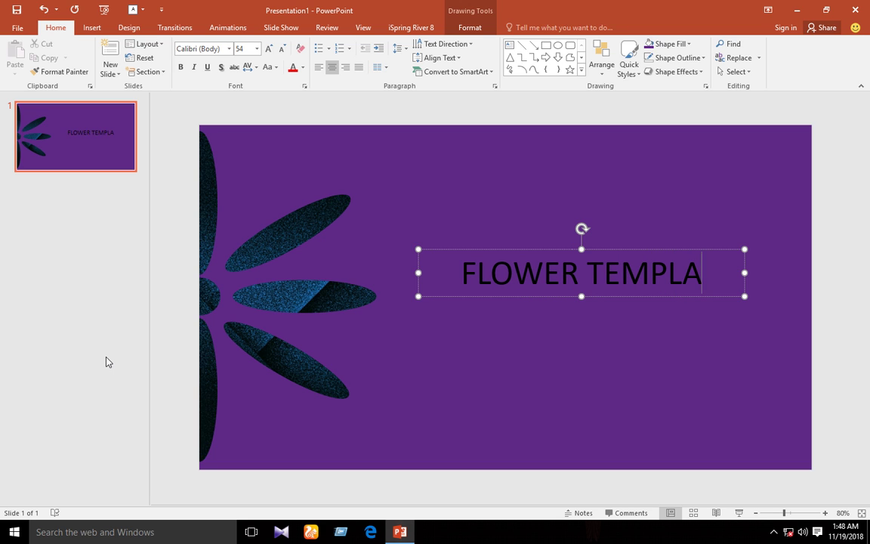
text(TE)
key(ctrl+a)
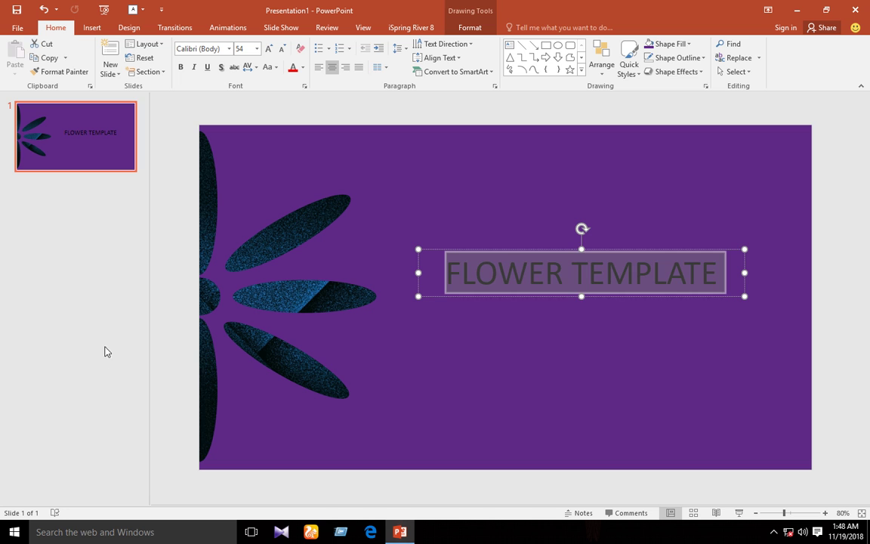
- Make the title white Agency FB text at 80 pt
click(200, 48)
click(228, 48)
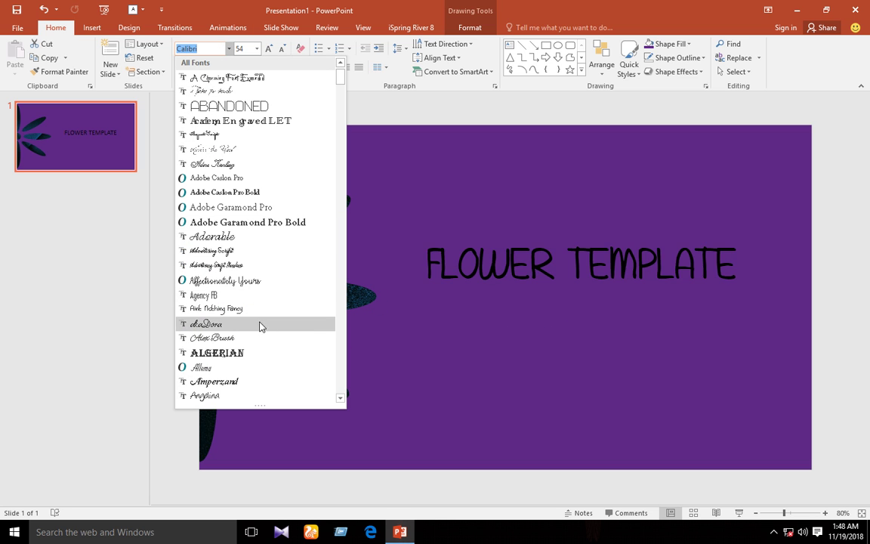
click(218, 295)
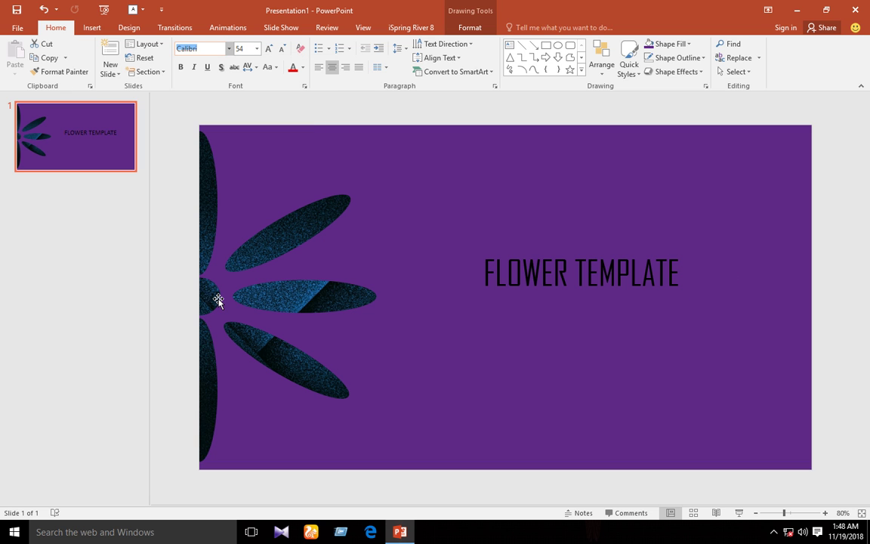
click(302, 67)
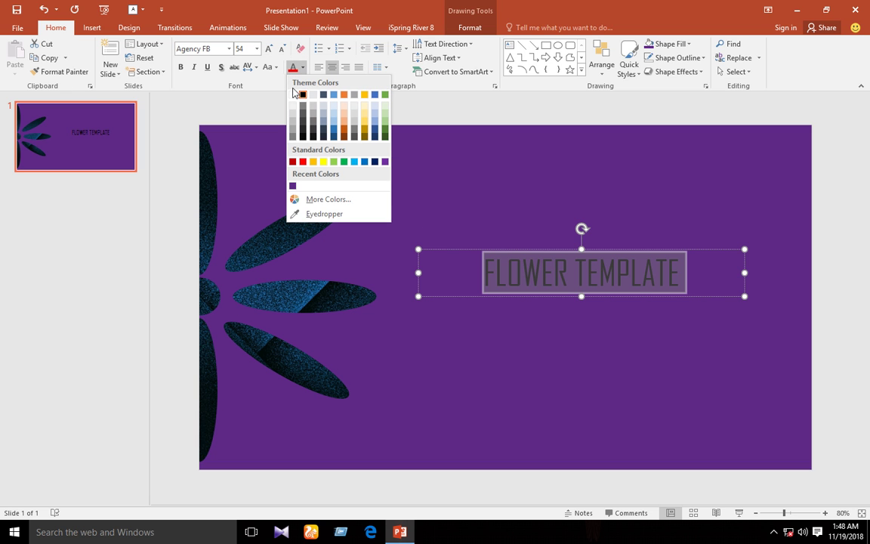
click(296, 100)
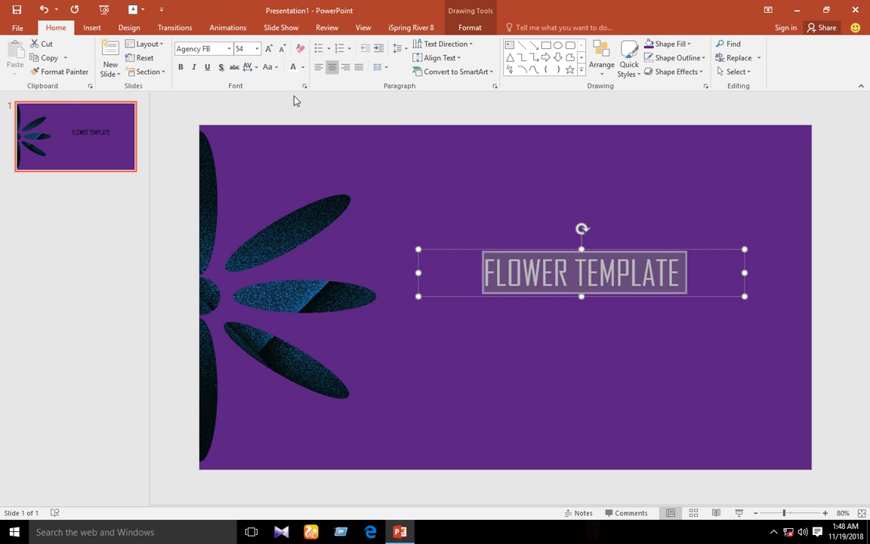
click(267, 48)
click(267, 48)
click(267, 48)
click(267, 48)
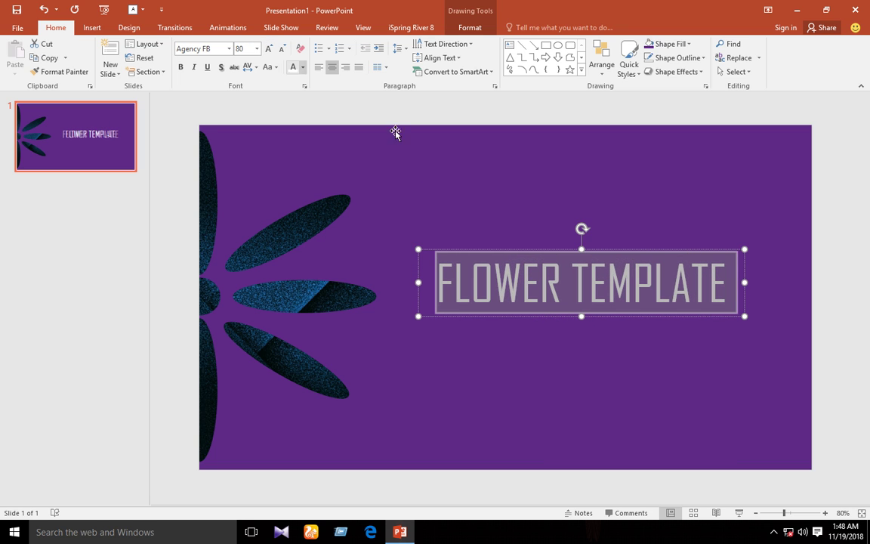
- Nudge the title text box slightly lower on the slide
click(423, 196)
click(509, 327)
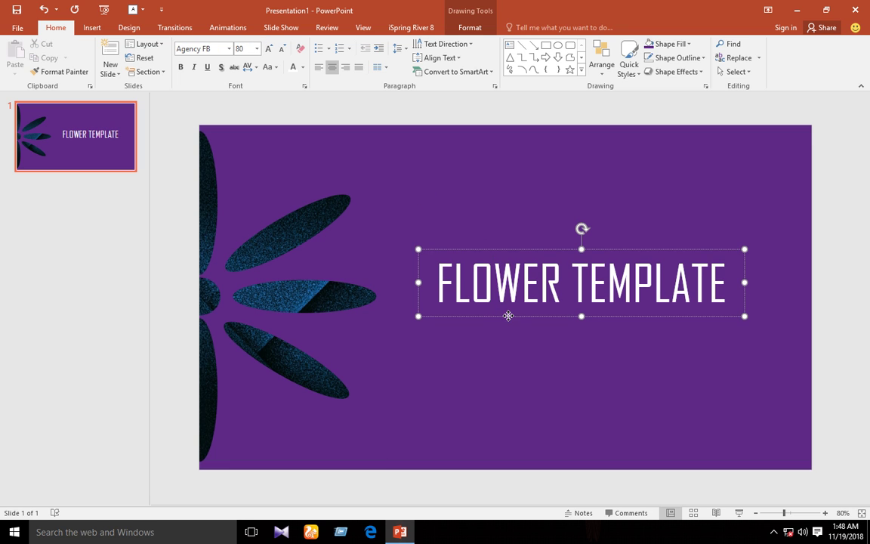
drag(509, 316, 508, 330)
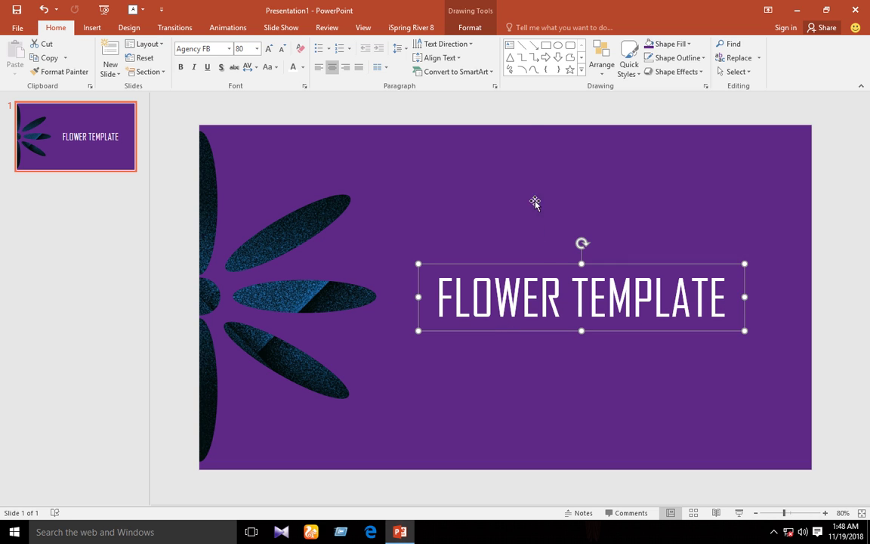
- Draw a thin bar above the title with white fill and white outline
click(546, 46)
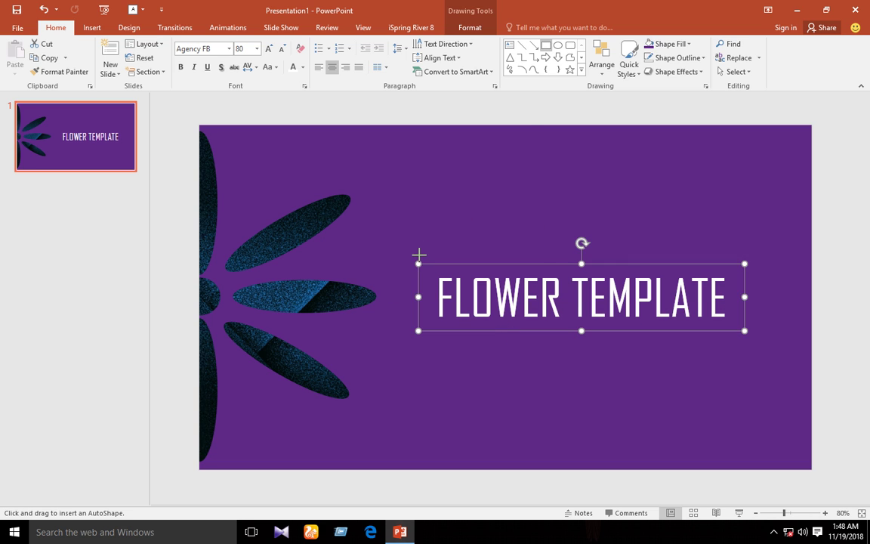
drag(419, 255, 740, 261)
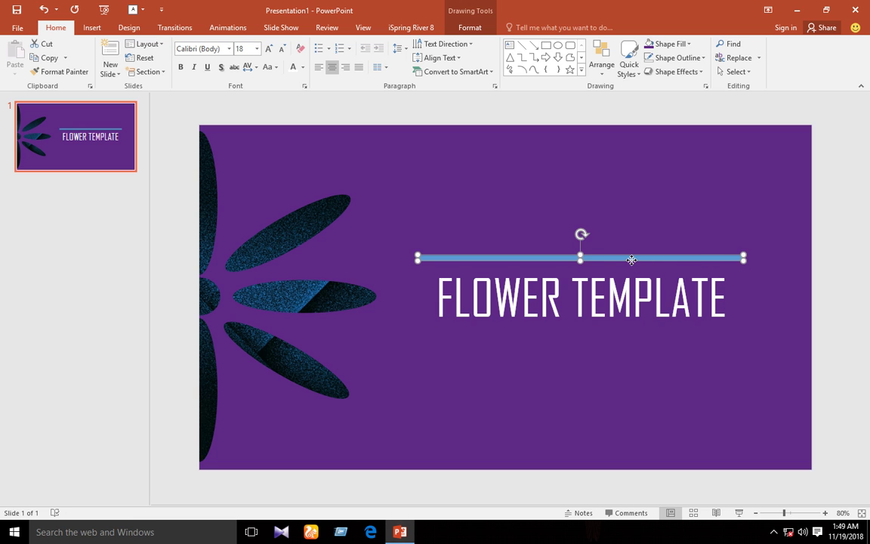
drag(631, 260, 634, 261)
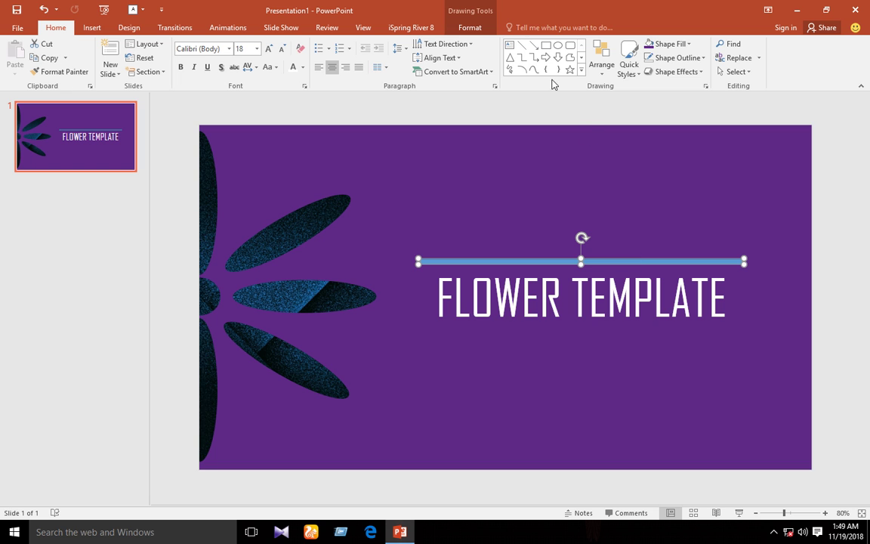
click(470, 27)
click(452, 43)
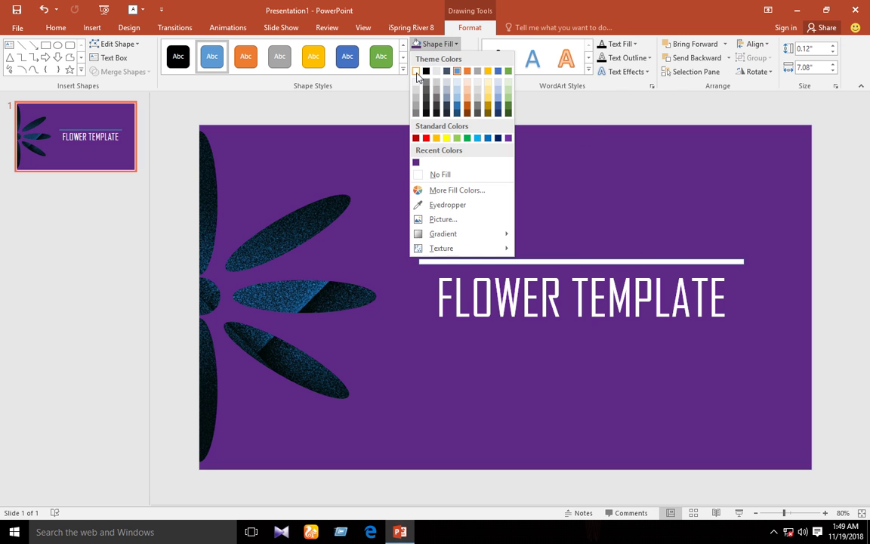
click(417, 72)
click(444, 57)
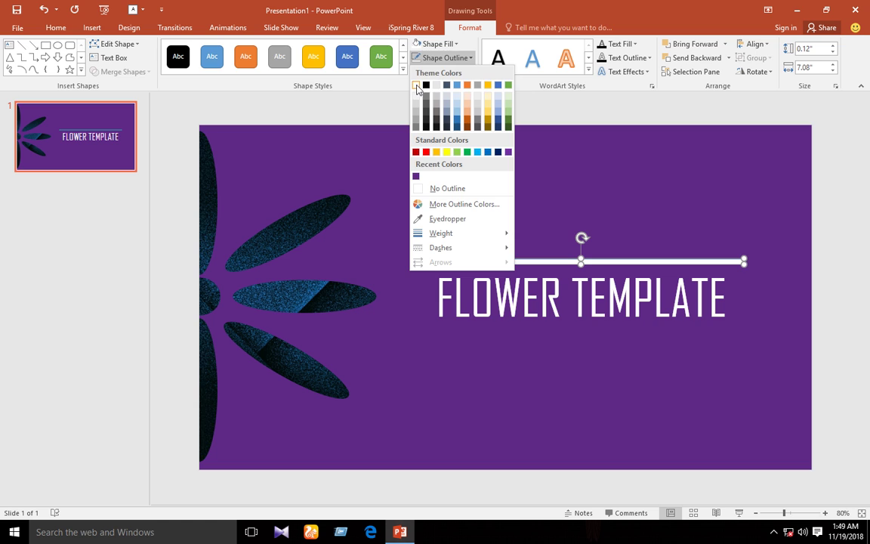
click(418, 87)
- Place a copy of the white bar below the title and undo two stray title edits
drag(500, 262, 499, 336)
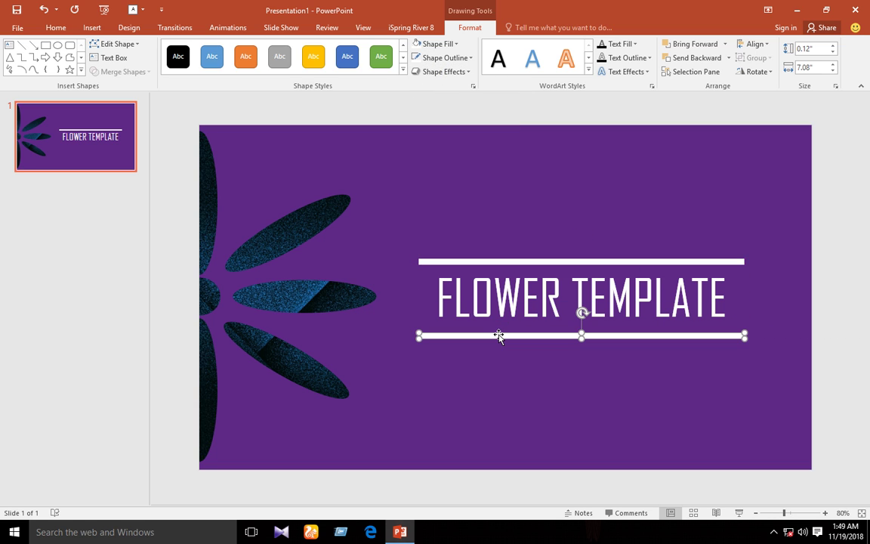
click(512, 298)
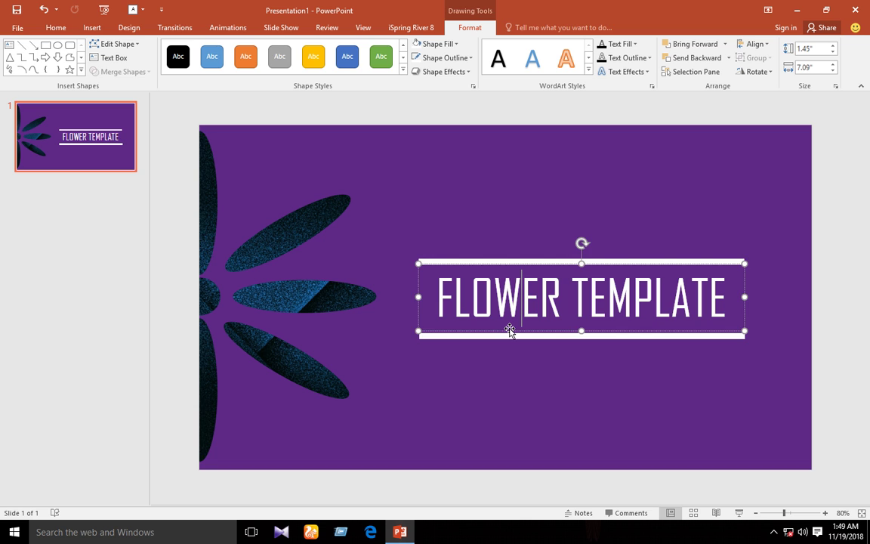
key(ctrl+z)
key(ctrl+z)
key(ctrl+z)
key(ctrl+z)
key(ctrl+z)
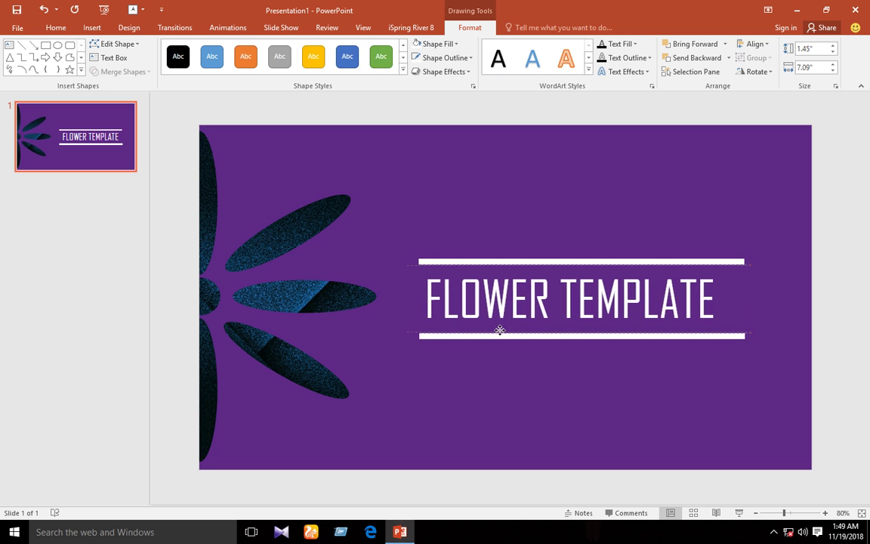
key(ctrl+z)
key(ctrl+z)
key(ctrl+z)
key(ctrl+z)
key(ctrl+z)
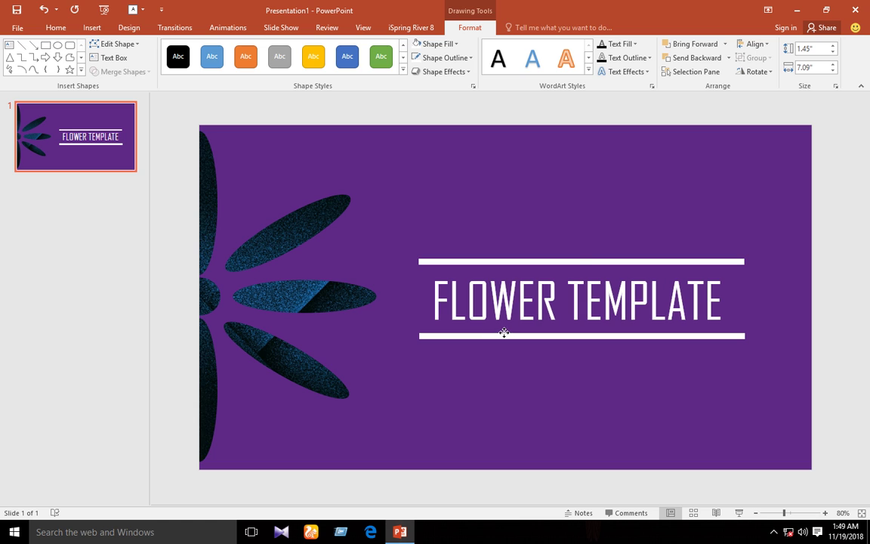
click(503, 333)
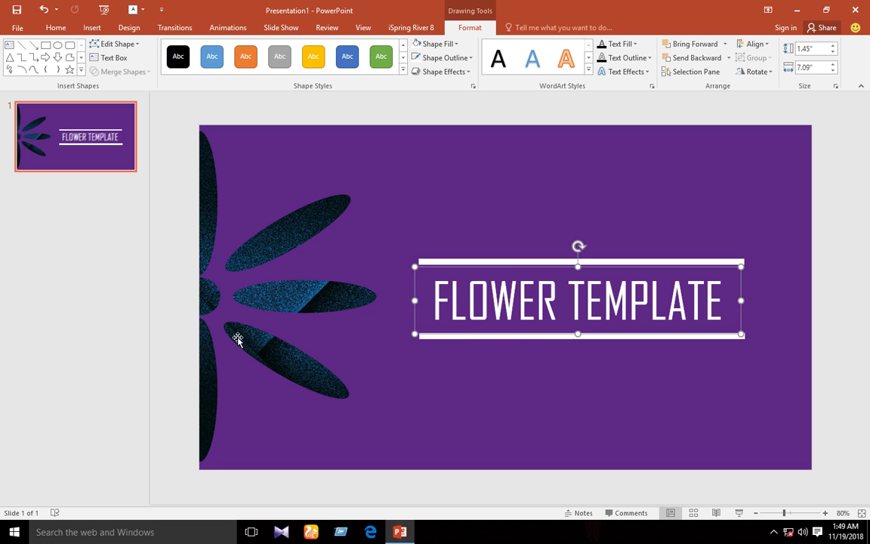
- Deselect the title and run the slide show from the status-bar Slide Show button
click(172, 337)
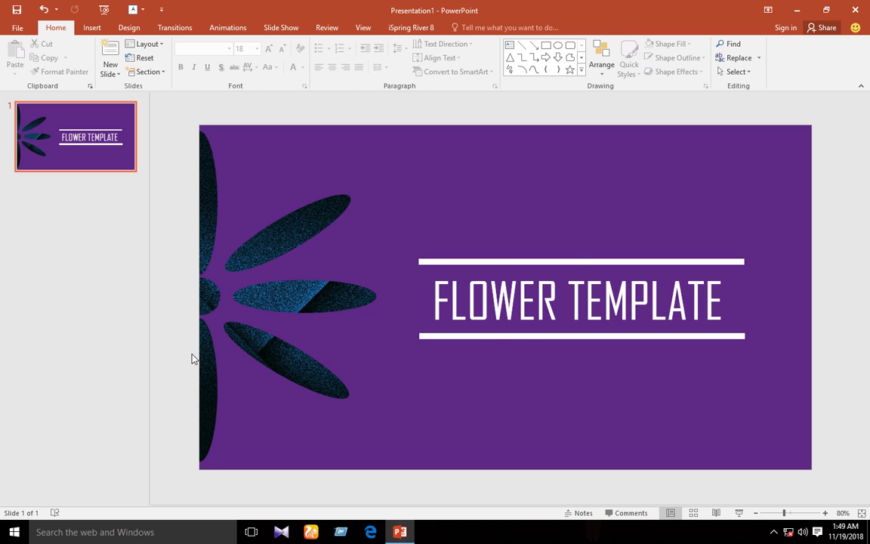
click(738, 513)
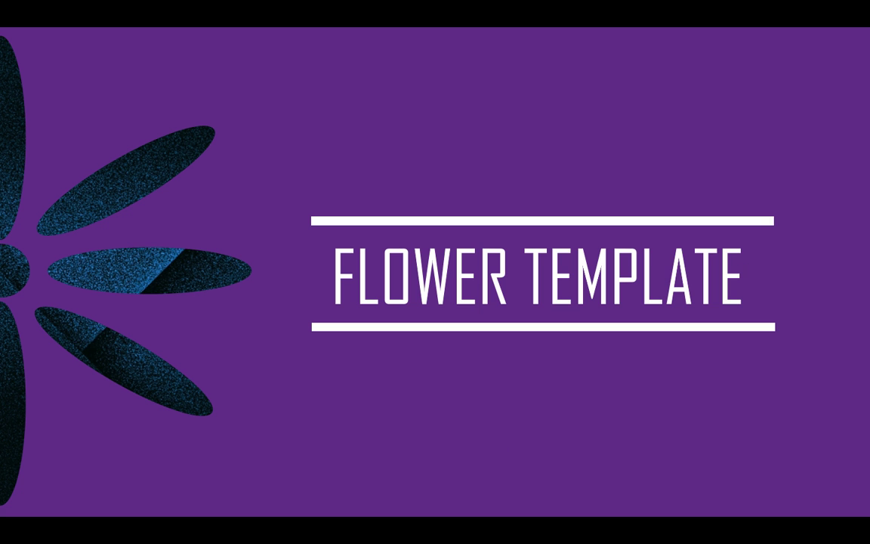